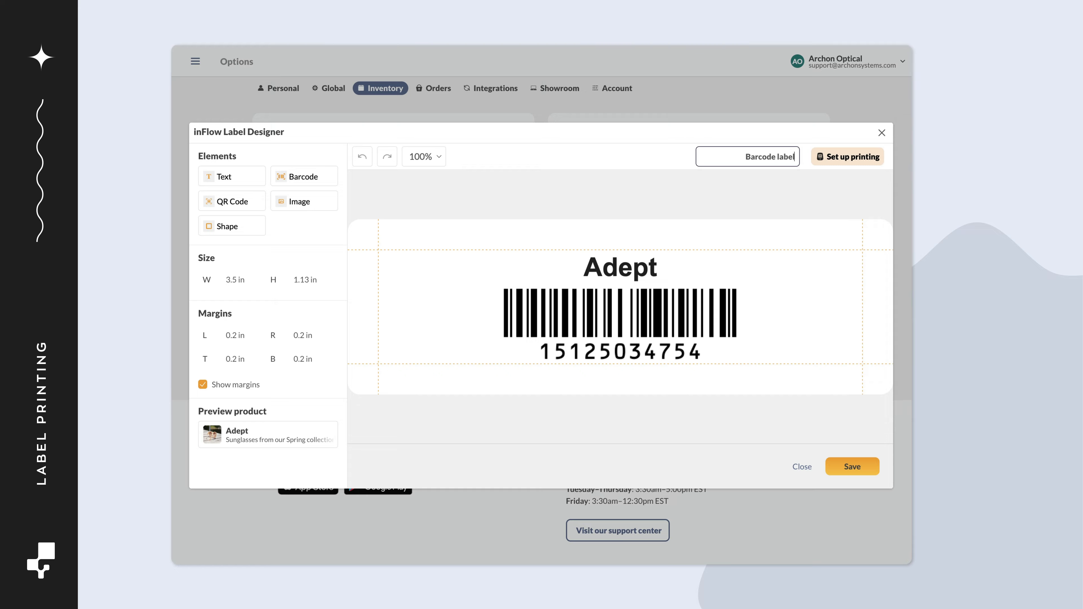
Save the barcode label design and start a blank label 3.50 in wide by 1.13 in high
{"action": "left_click", "coordinate": [870, 468]}
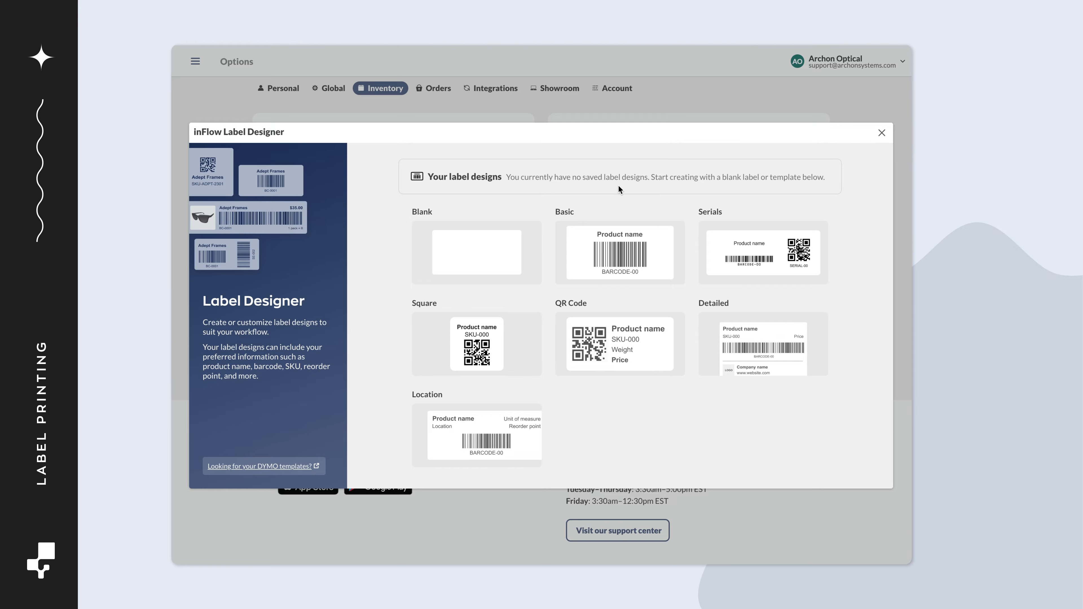
{"action": "left_click", "coordinate": [476, 251]}
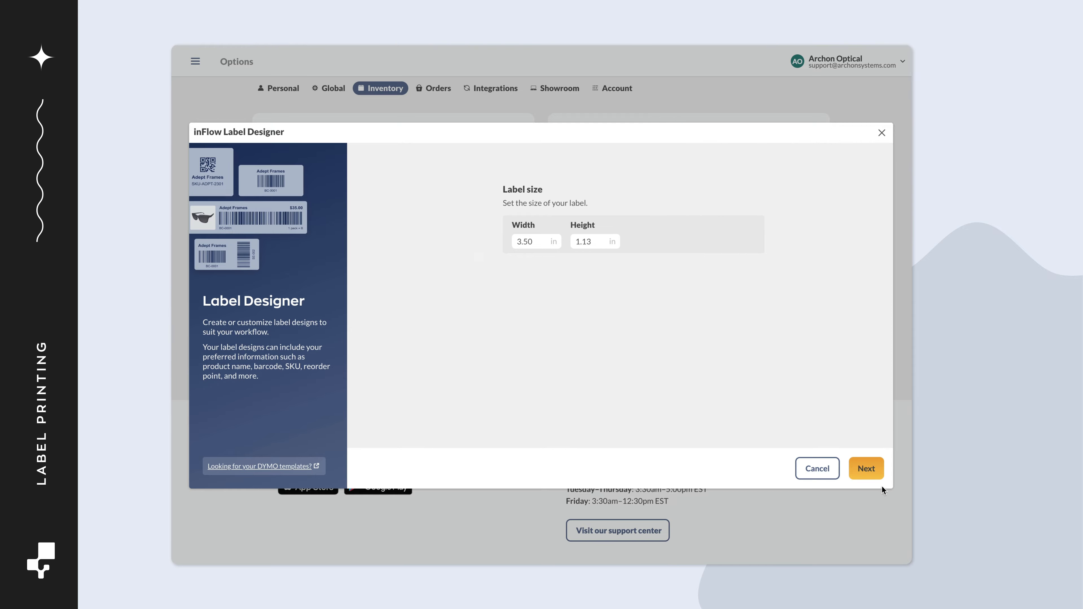
{"action": "left_click", "coordinate": [881, 478]}
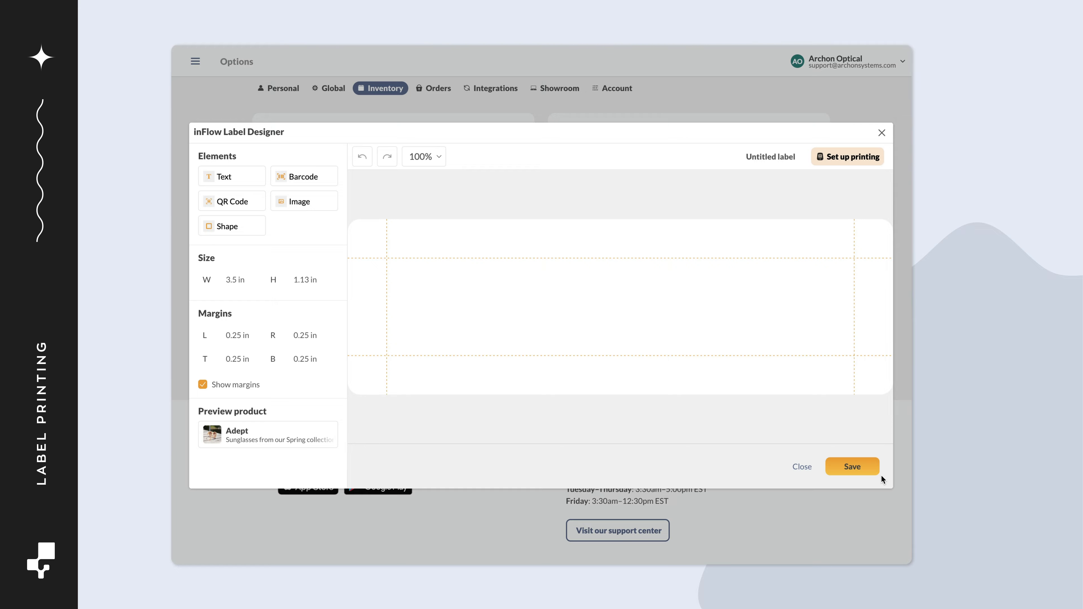
Add a product Name text field at the label's upper-left margin, widen its box and left-align the text
{"action": "left_click", "coordinate": [223, 176]}
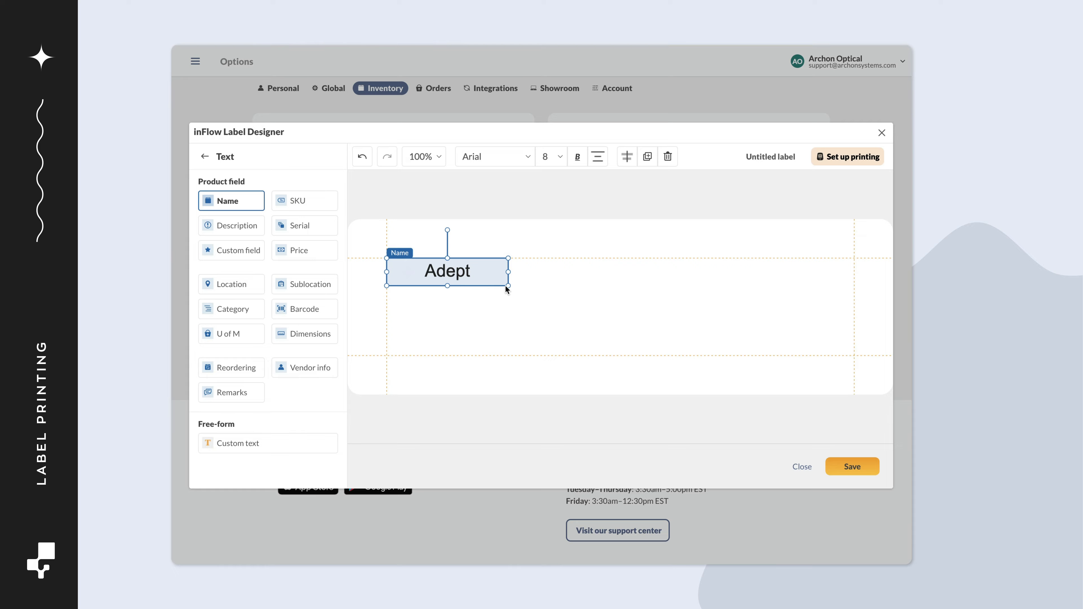
{"action": "left_click_drag", "start_coordinate": [508, 285], "coordinate": [744, 290]}
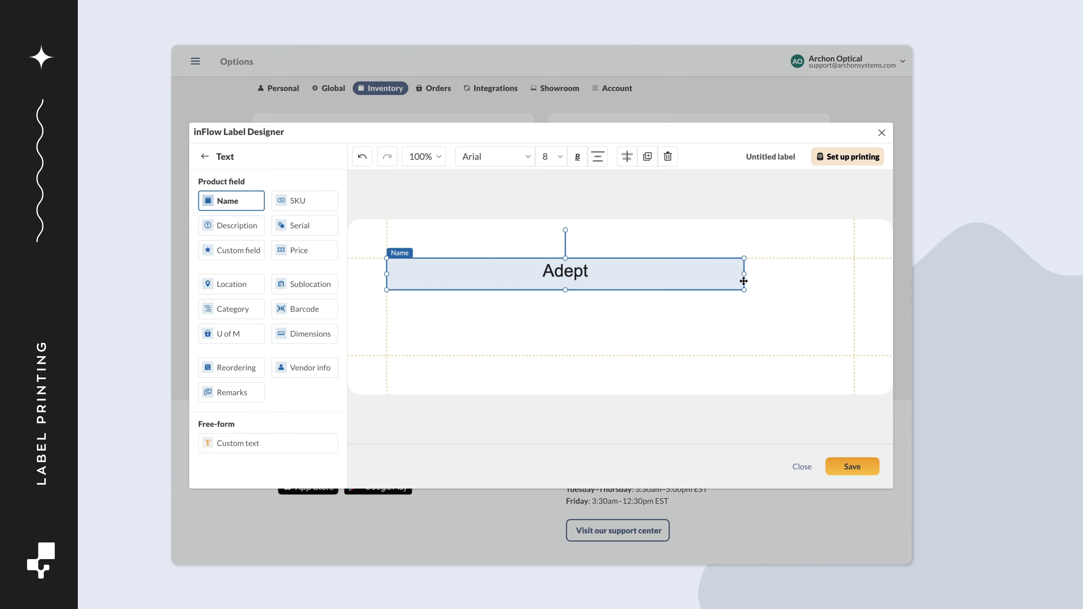
{"action": "left_click", "coordinate": [604, 158]}
{"action": "left_click", "coordinate": [578, 182]}
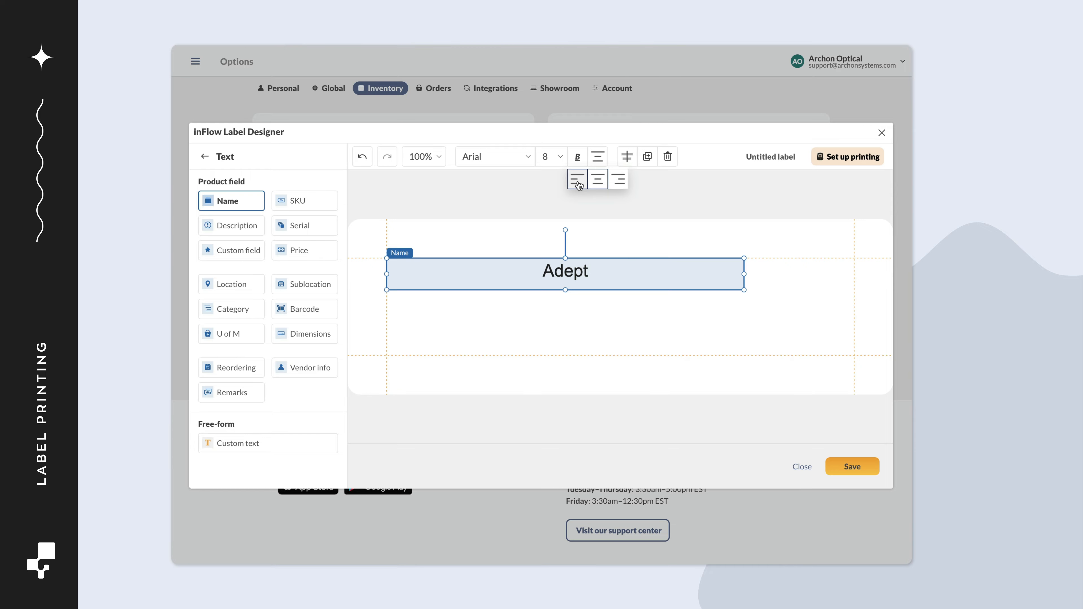
{"action": "left_click", "coordinate": [444, 231]}
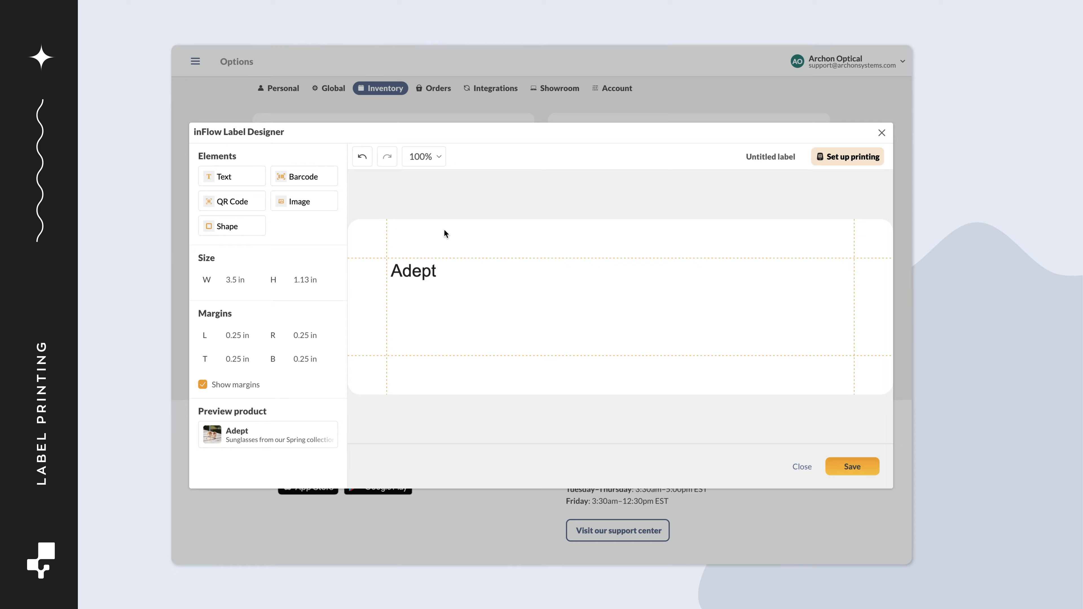
Add a SKU text field directly below the product name, widen its box and left-align the text
{"action": "left_click", "coordinate": [256, 178]}
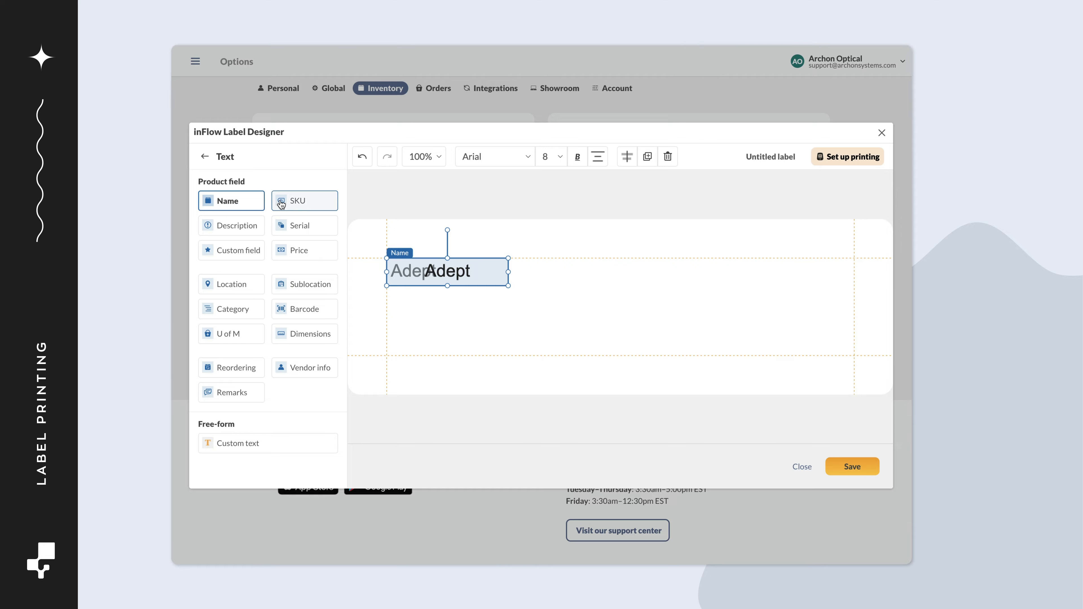
{"action": "left_click", "coordinate": [306, 206]}
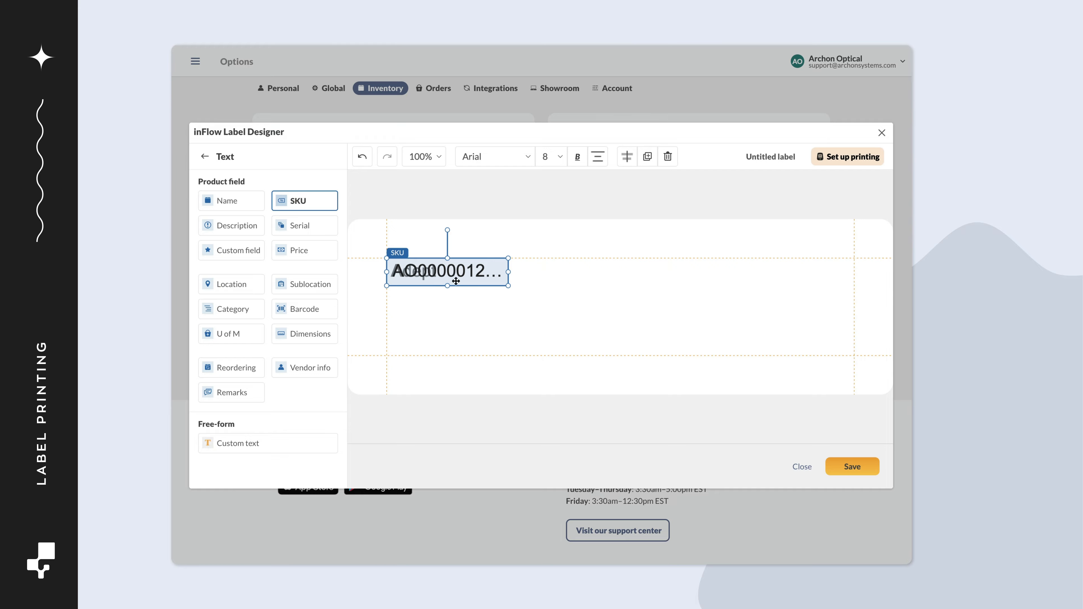
{"action": "left_click_drag", "start_coordinate": [452, 280], "coordinate": [719, 302]}
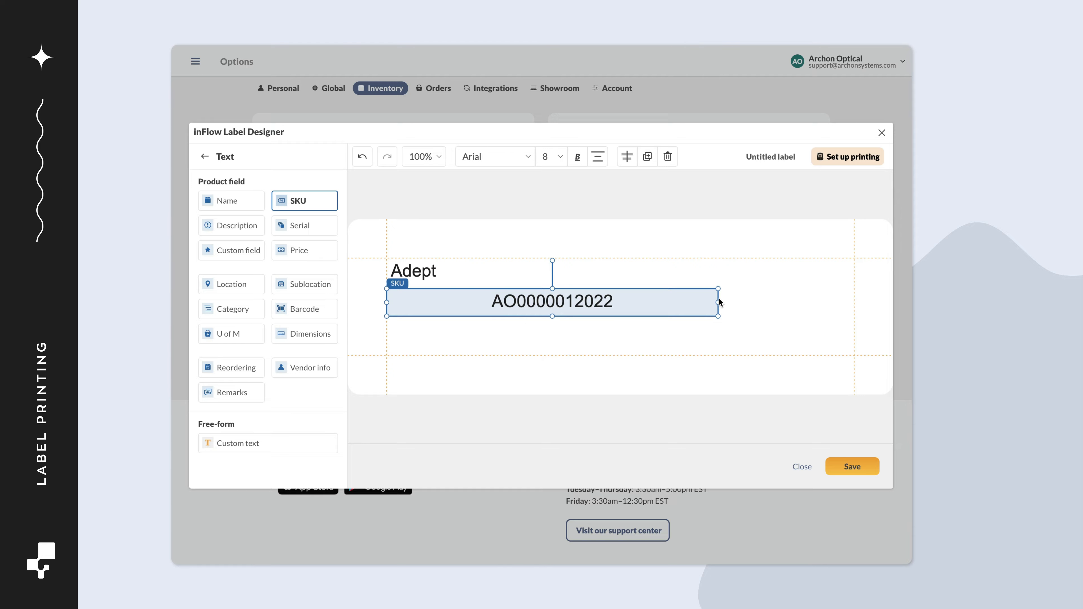
{"action": "left_click", "coordinate": [600, 160]}
{"action": "left_click", "coordinate": [577, 185]}
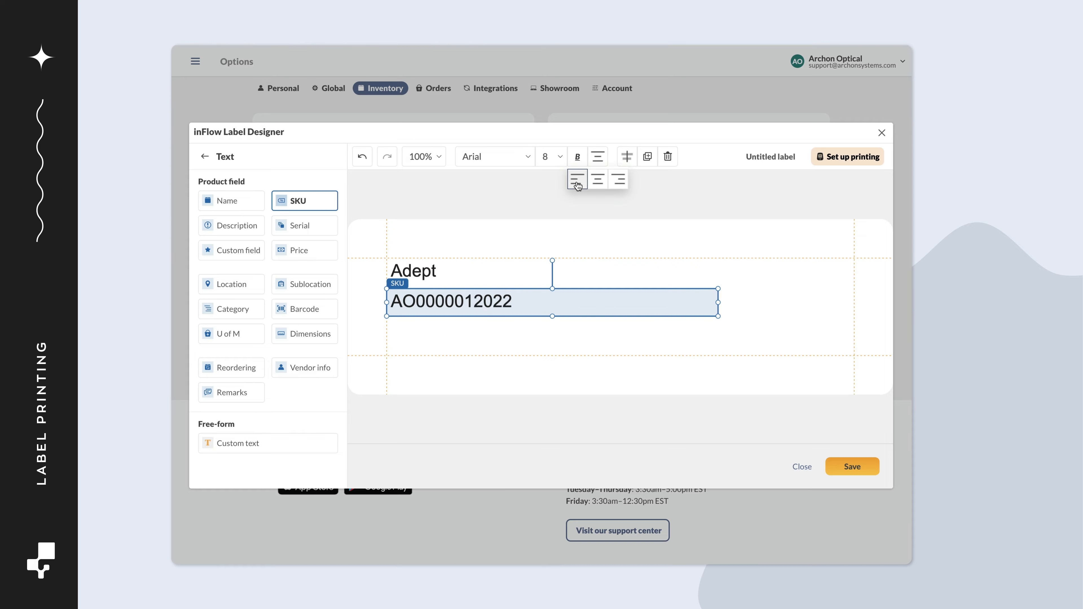
{"action": "left_click", "coordinate": [503, 226]}
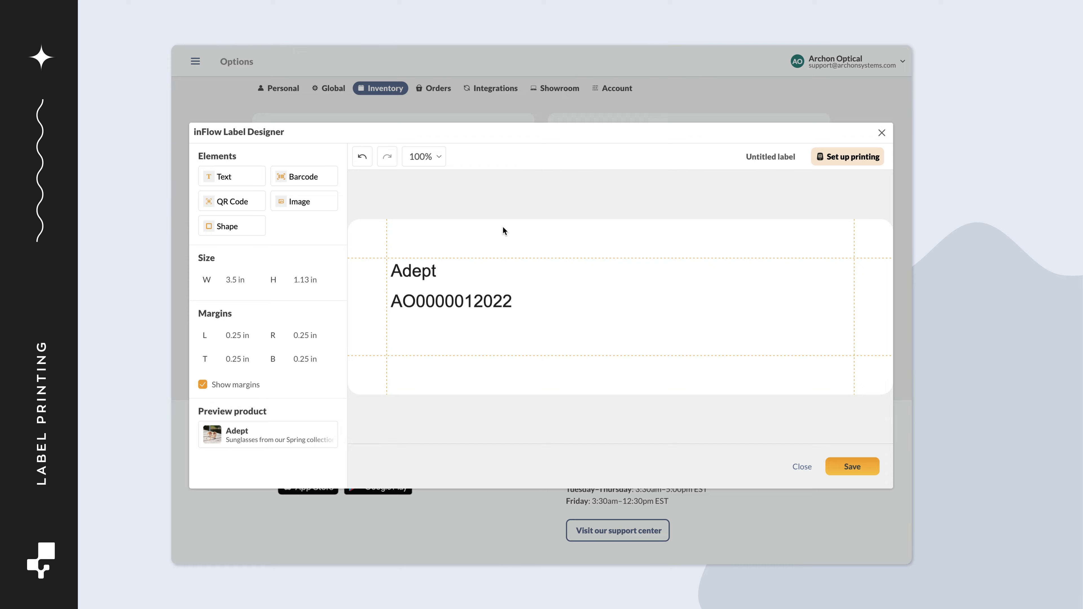
Preview the label with other products, including Archon, Cyclone and Dragoon, and set the preview product back to Adept
{"action": "left_click", "coordinate": [302, 437]}
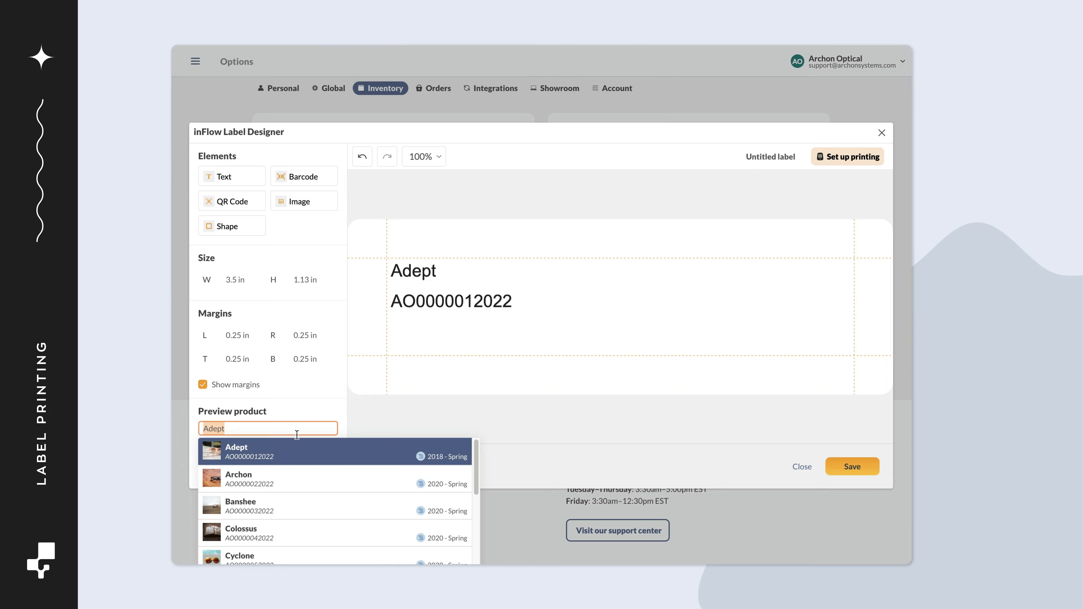
{"action": "left_click", "coordinate": [275, 469]}
{"action": "left_click", "coordinate": [295, 435]}
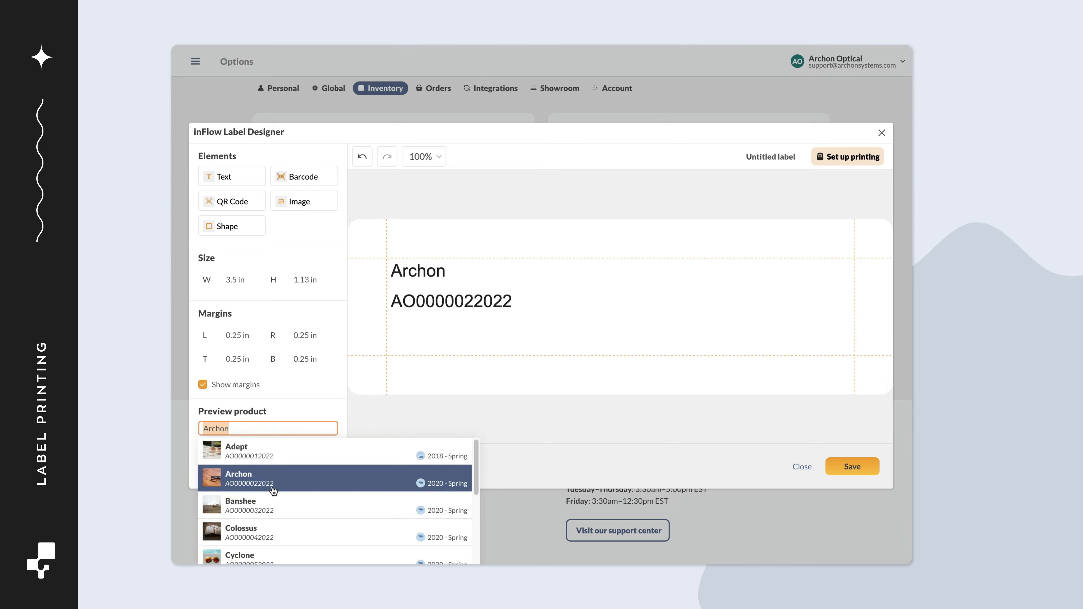
{"action": "scroll", "coordinate": [273, 483], "scroll_direction": "down", "scroll_amount": 2}
{"action": "left_click", "coordinate": [273, 492]}
{"action": "left_click", "coordinate": [279, 446]}
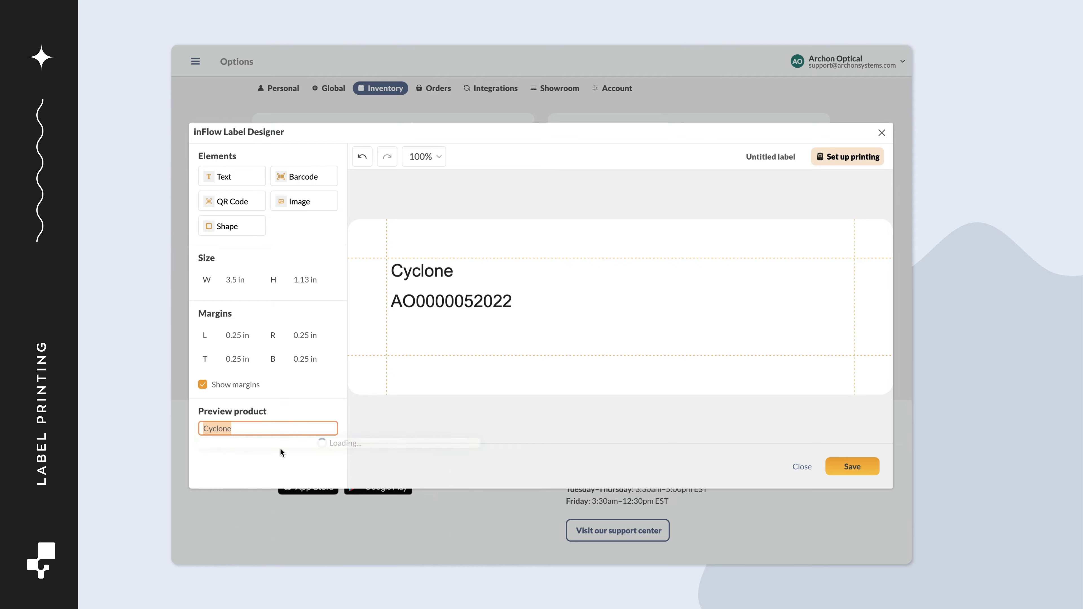
{"action": "left_click", "coordinate": [270, 520]}
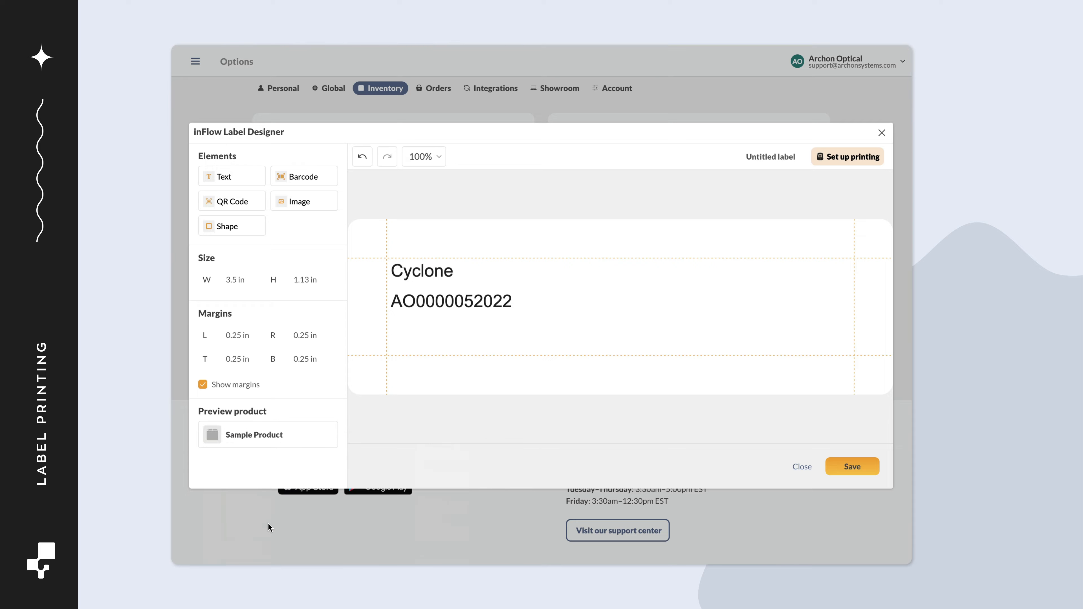
{"action": "left_click", "coordinate": [299, 439]}
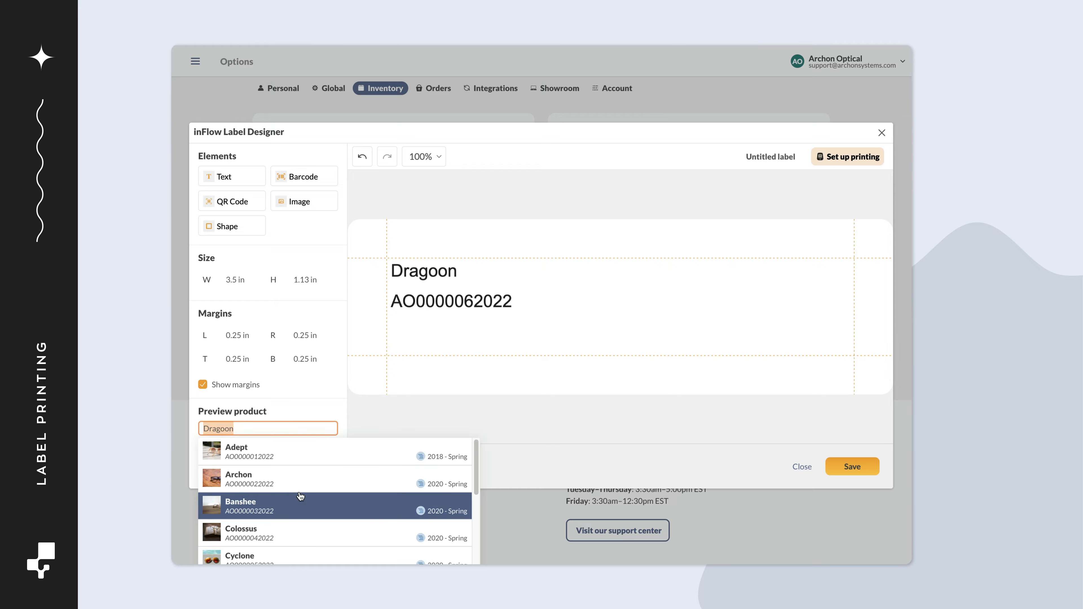
{"action": "left_click", "coordinate": [295, 460]}
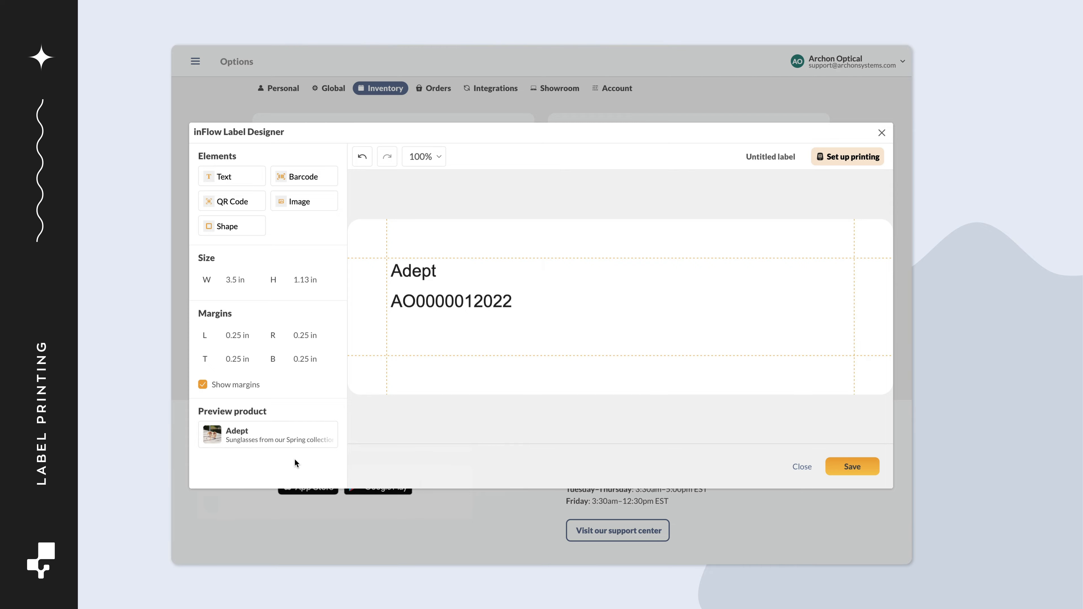
Add a product barcode to the label, place it below the SKU and enlarge its box
{"action": "left_click", "coordinate": [280, 179]}
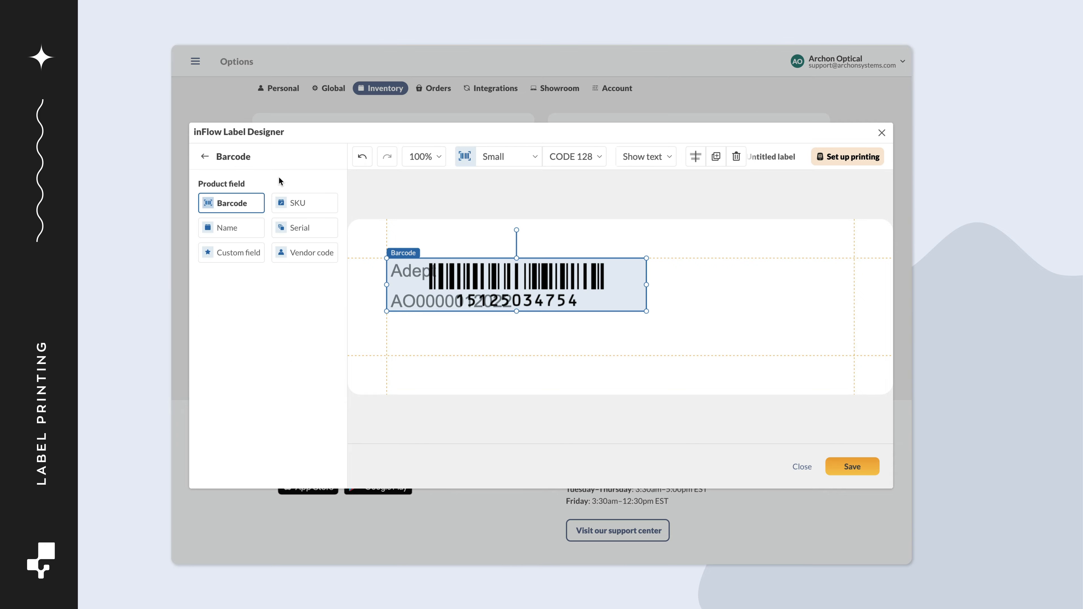
{"action": "left_click_drag", "start_coordinate": [570, 284], "coordinate": [565, 342]}
{"action": "left_click_drag", "start_coordinate": [643, 369], "coordinate": [633, 392]}
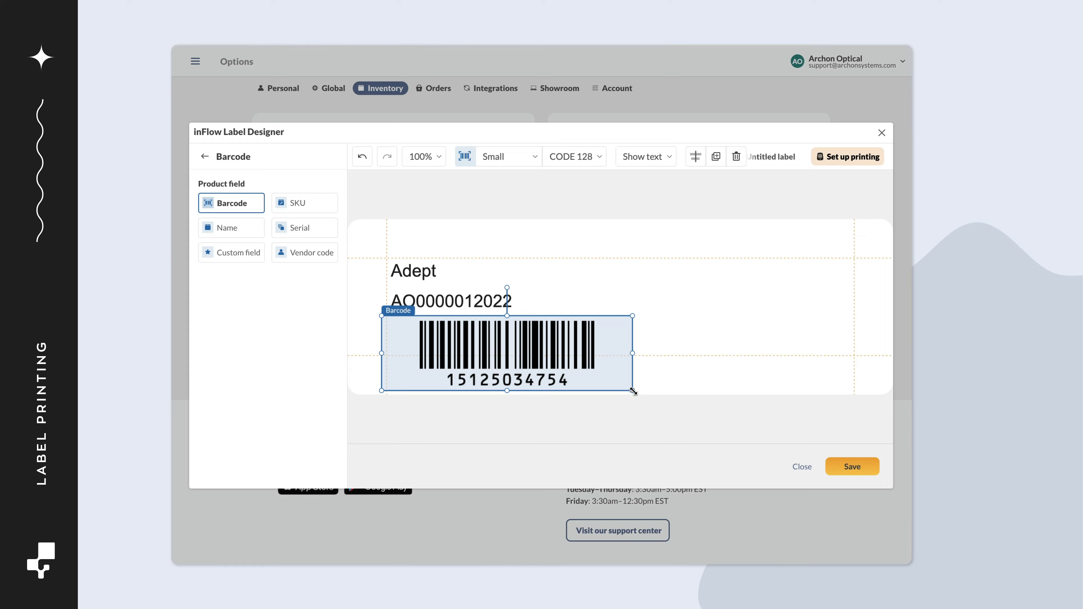
Try the Medium and Large barcode sizes, return to Small and enlarge the box to fit the barcode
{"action": "left_click", "coordinate": [525, 153]}
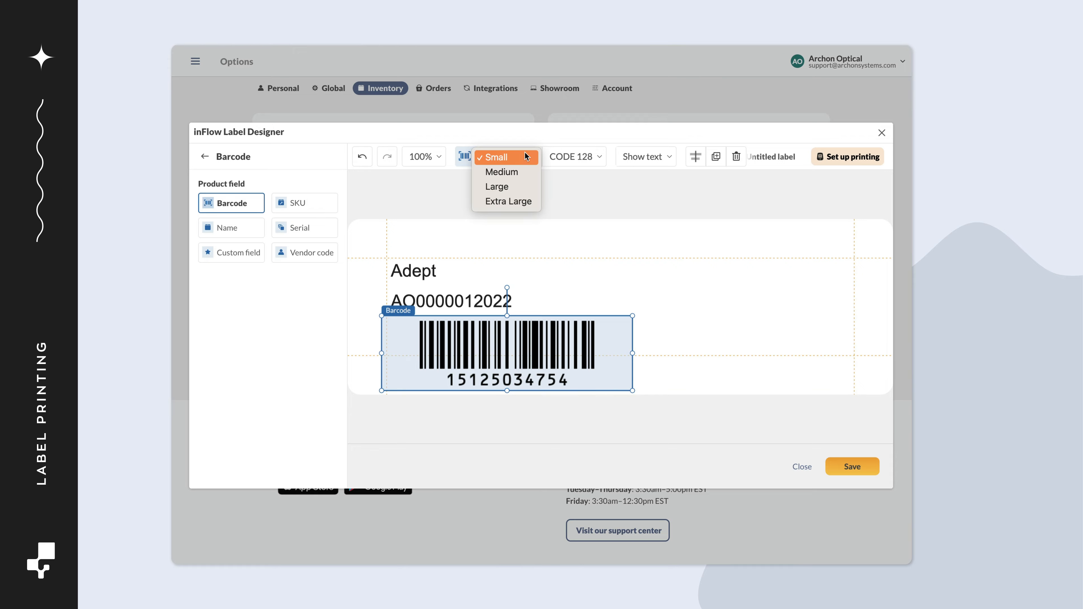
{"action": "left_click", "coordinate": [524, 169]}
{"action": "left_click", "coordinate": [522, 156]}
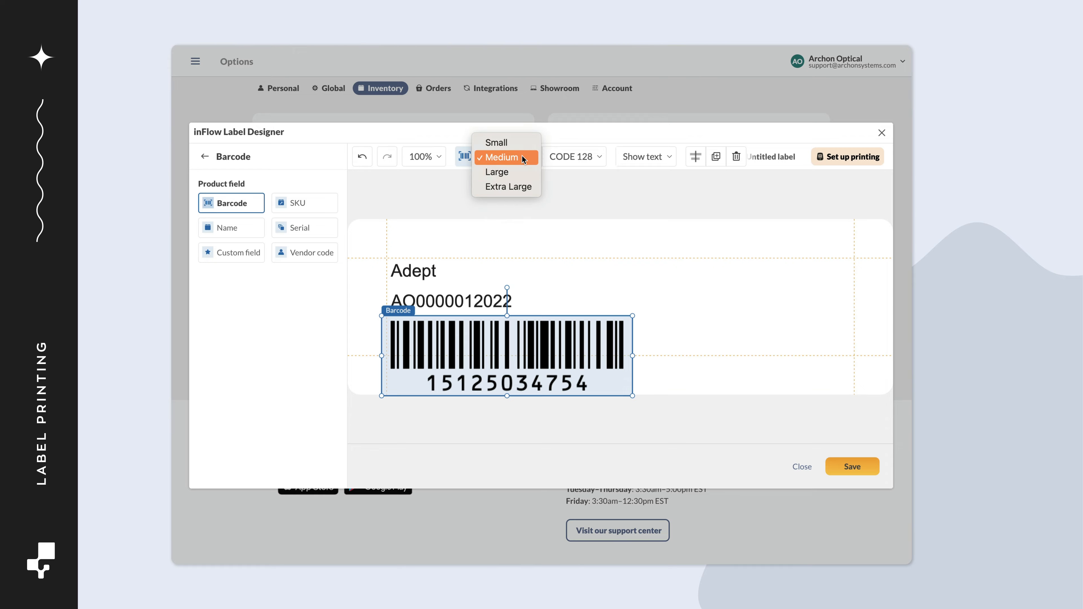
{"action": "left_click", "coordinate": [515, 179]}
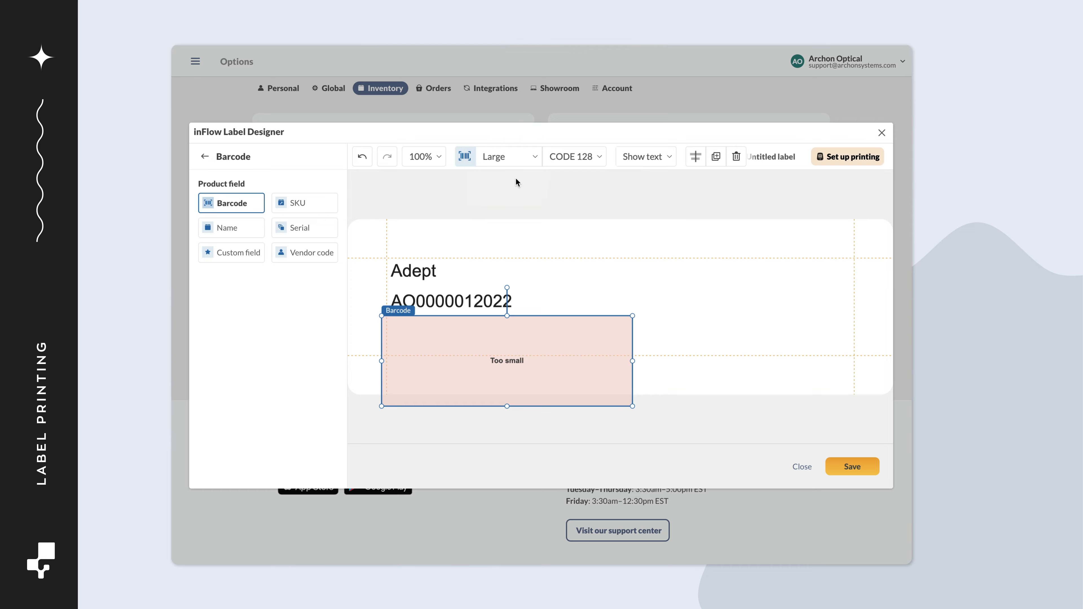
{"action": "left_click", "coordinate": [520, 160]}
{"action": "left_click", "coordinate": [523, 169]}
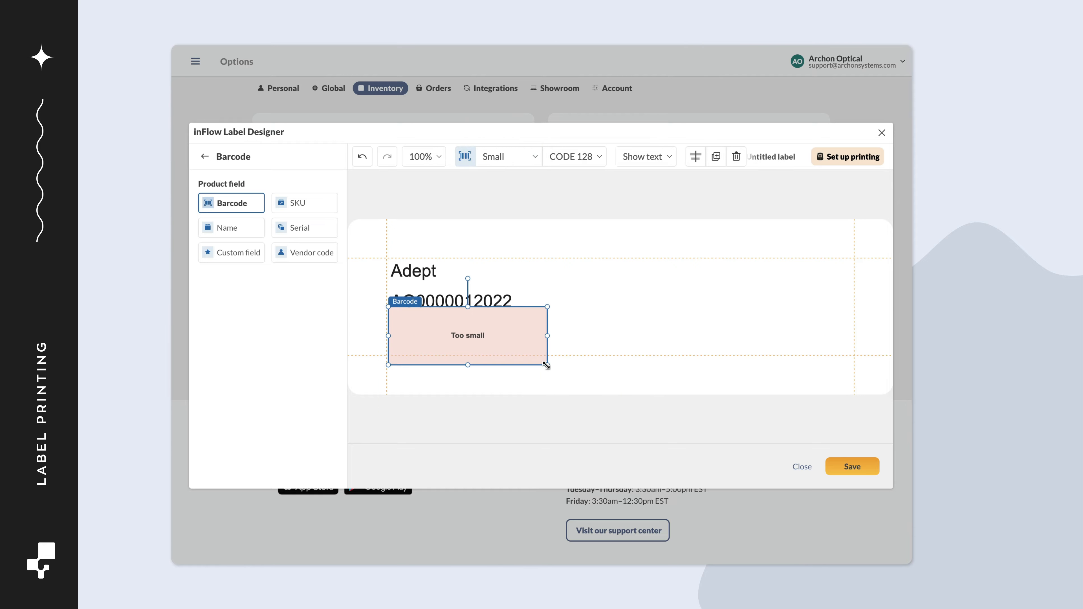
{"action": "left_click_drag", "start_coordinate": [547, 366], "coordinate": [640, 389]}
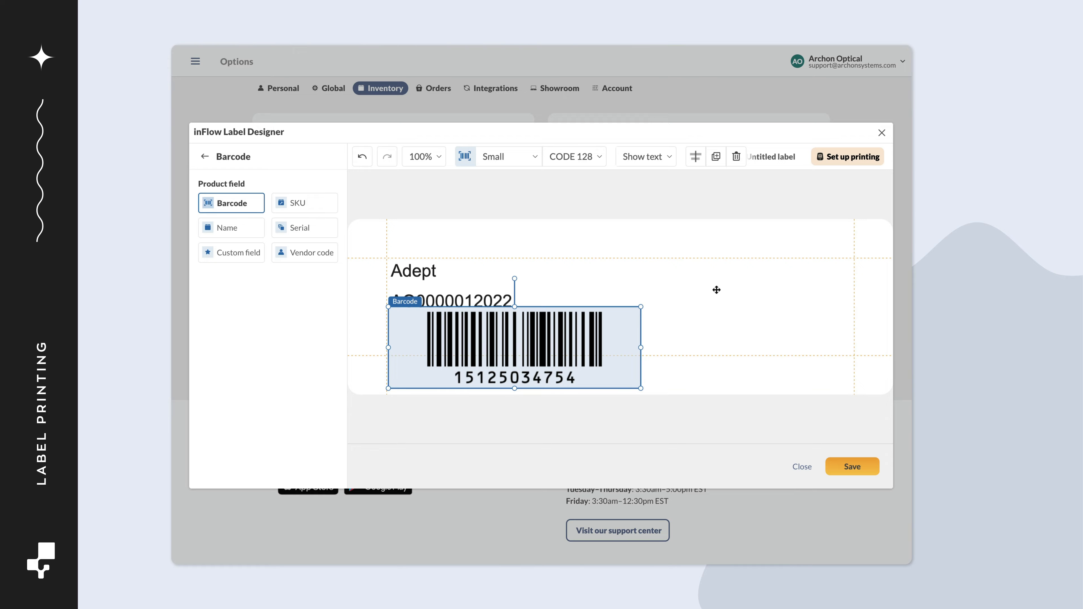
Try the CODE 39, UPC and EAN barcode types, widening the box for CODE 39, and return to CODE 128
{"action": "left_click", "coordinate": [593, 156]}
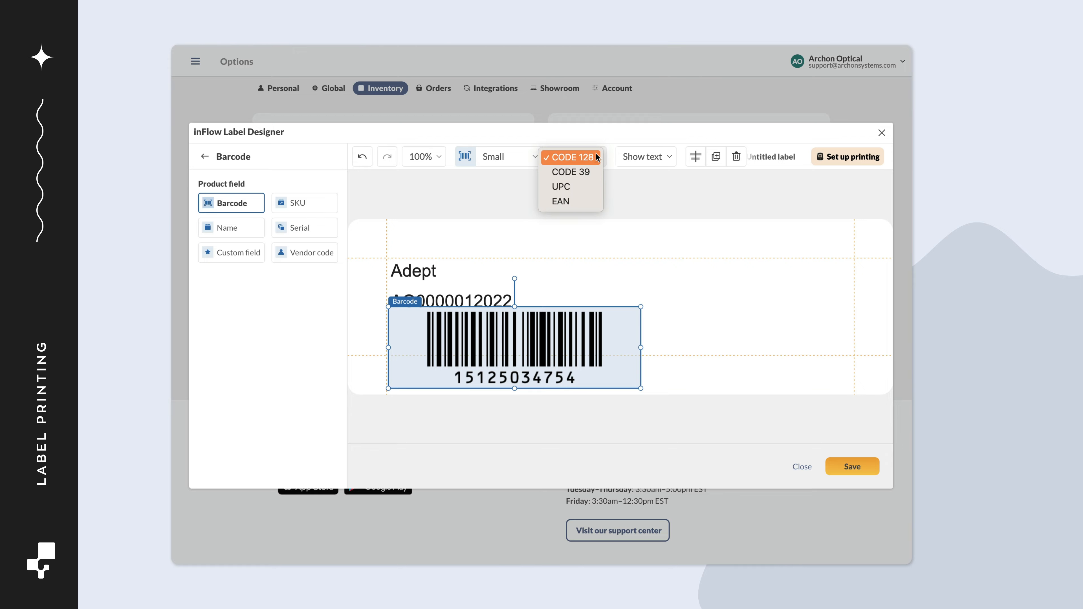
{"action": "left_click", "coordinate": [592, 170]}
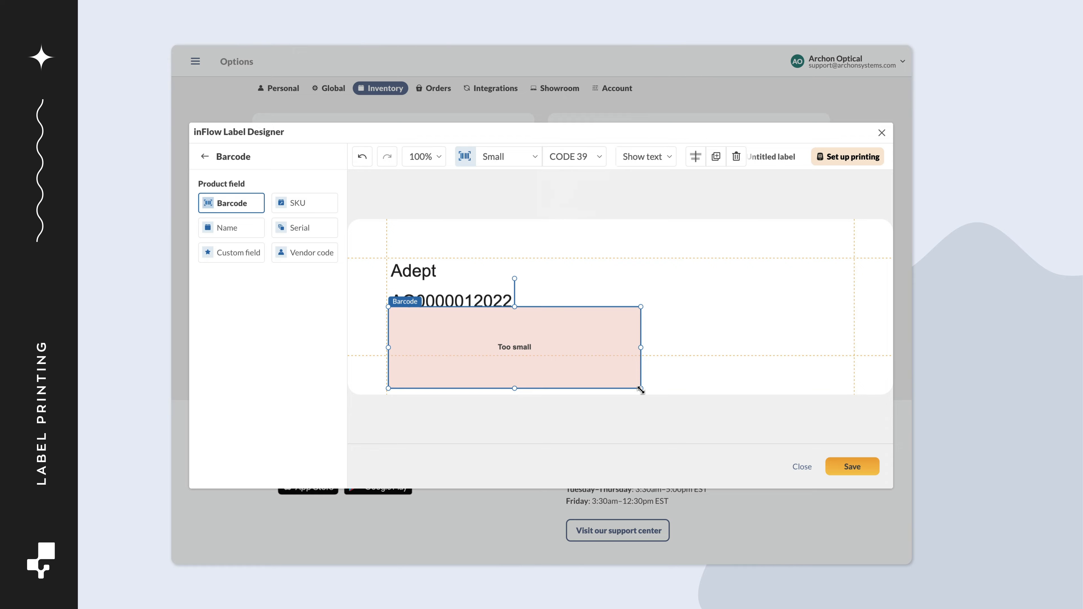
{"action": "left_click_drag", "start_coordinate": [641, 388], "coordinate": [723, 391]}
{"action": "left_click", "coordinate": [601, 159]}
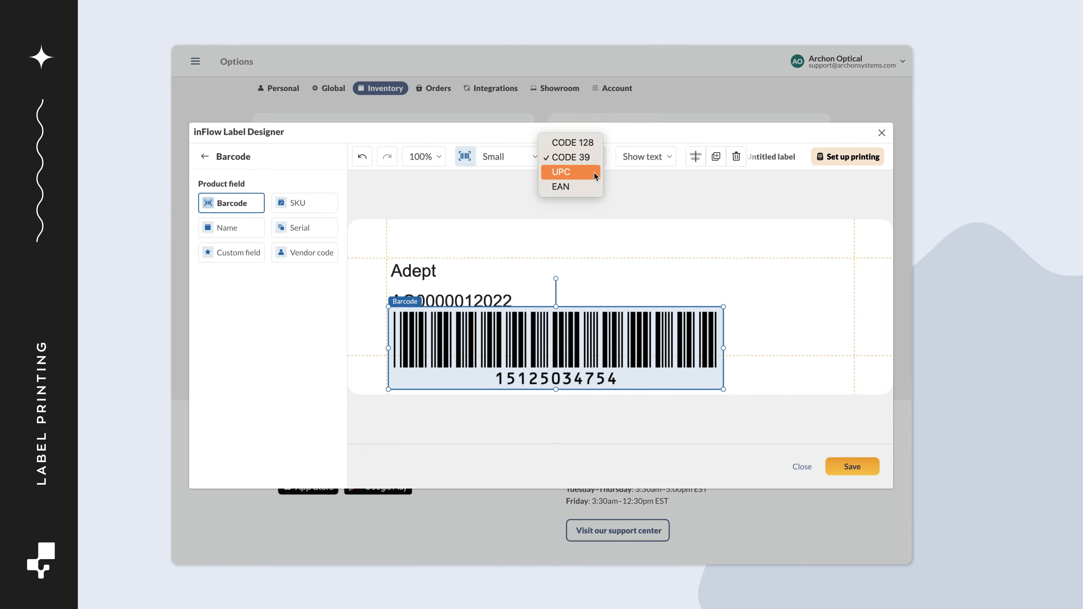
{"action": "left_click", "coordinate": [594, 172]}
{"action": "left_click", "coordinate": [591, 154]}
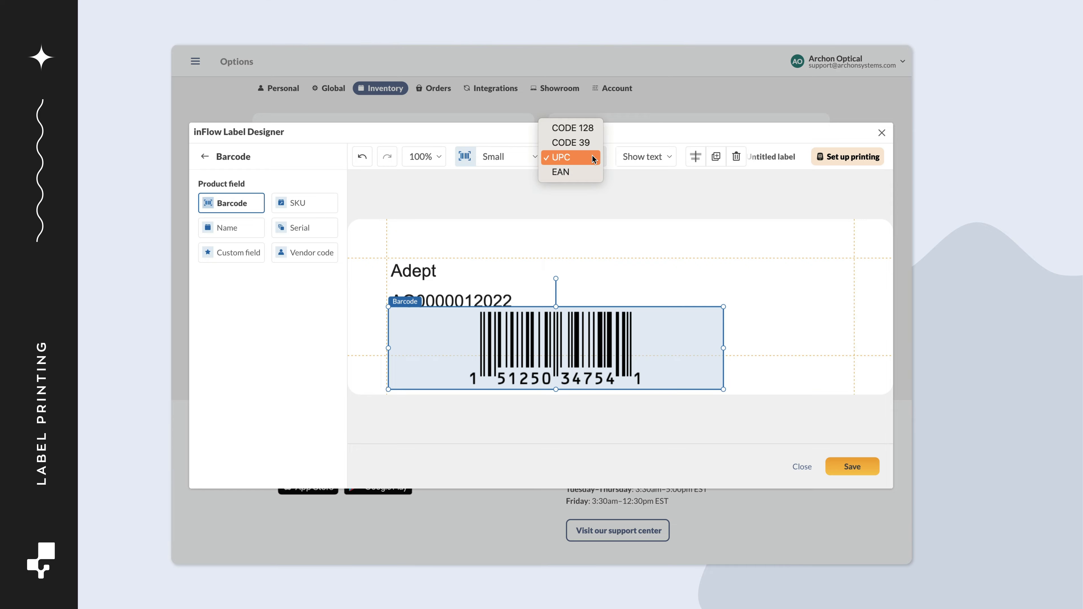
{"action": "left_click", "coordinate": [574, 173]}
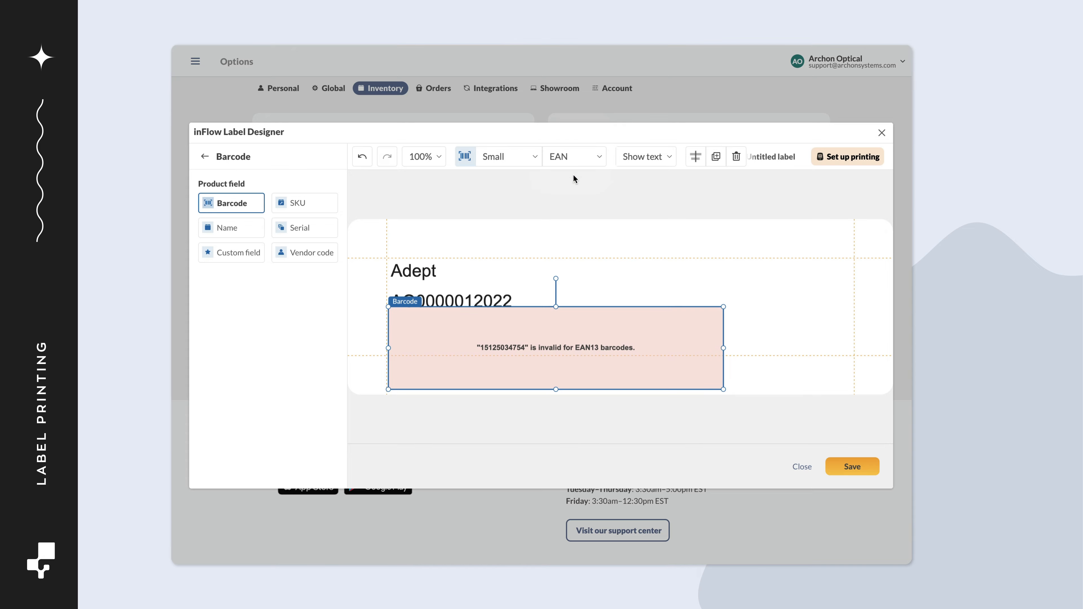
{"action": "left_click", "coordinate": [567, 159]}
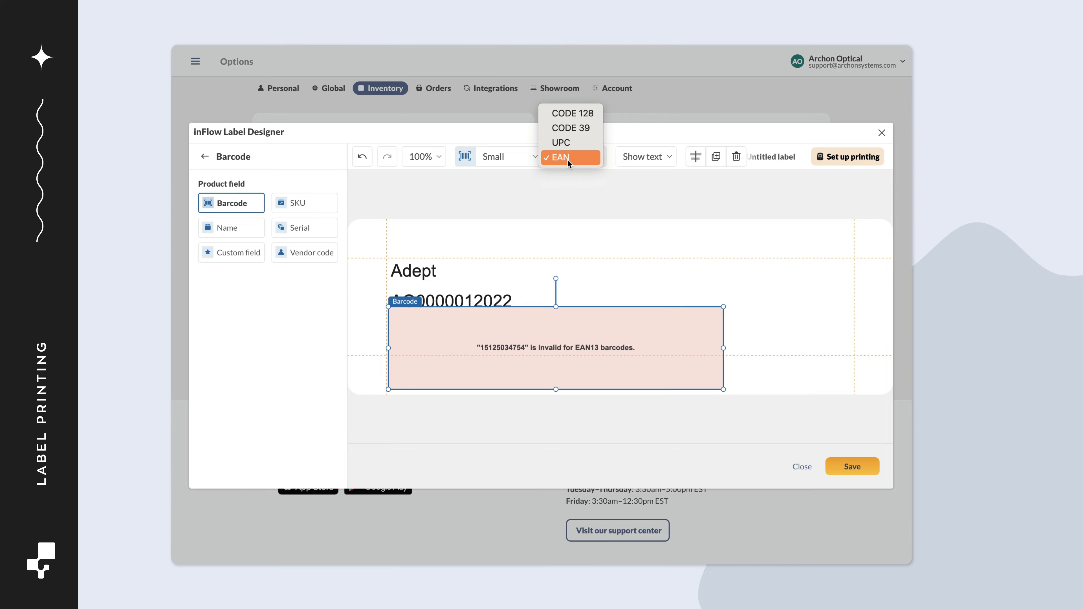
{"action": "left_click", "coordinate": [566, 113]}
Hide the number text under the barcode and show it again
{"action": "left_click", "coordinate": [640, 158]}
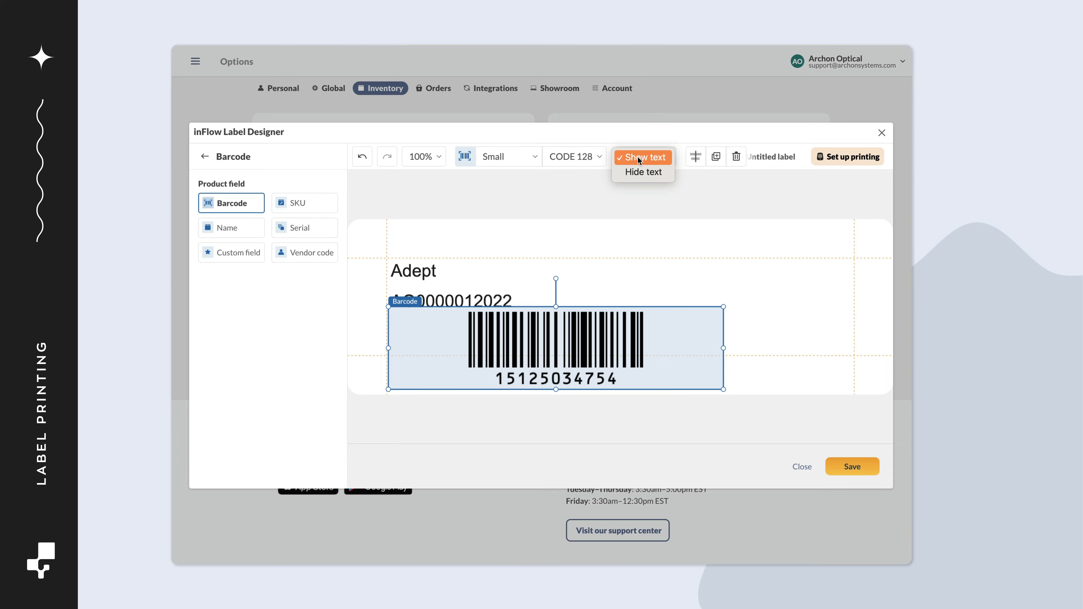
{"action": "left_click", "coordinate": [638, 172]}
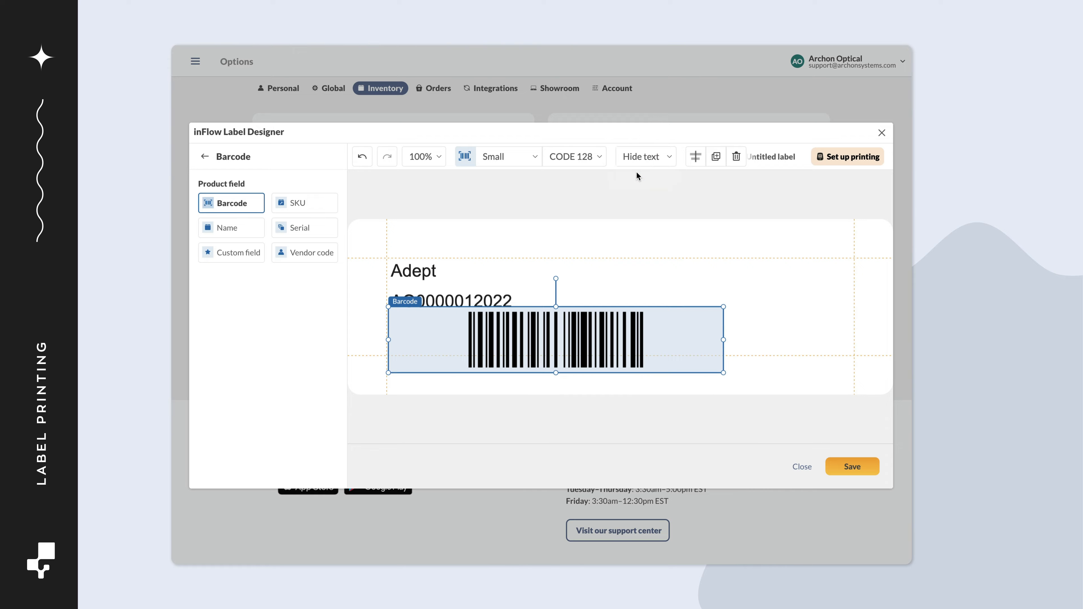
{"action": "left_click", "coordinate": [636, 161]}
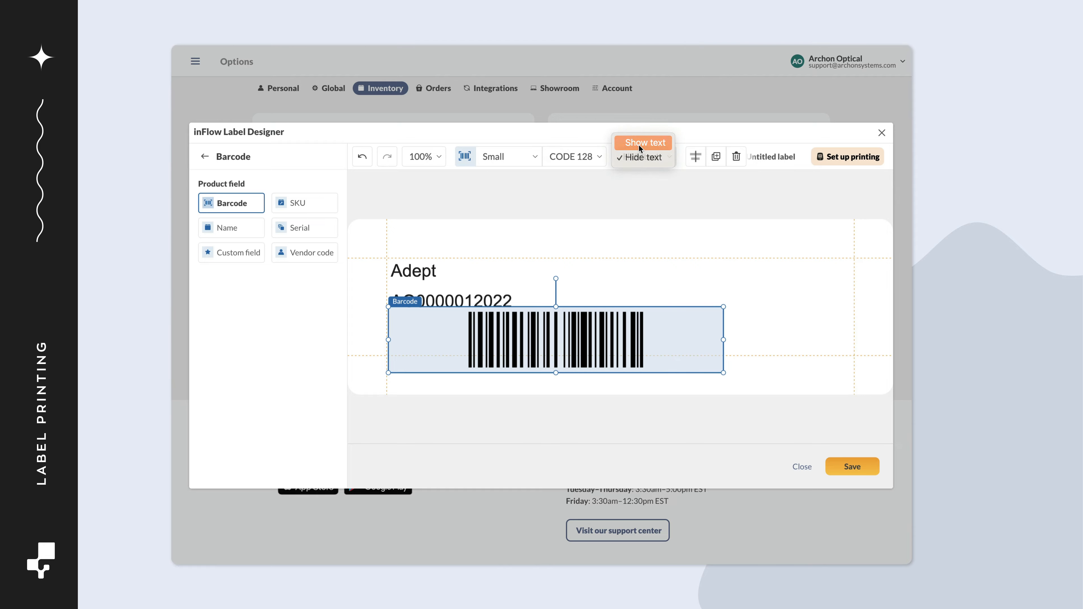
{"action": "left_click", "coordinate": [638, 144]}
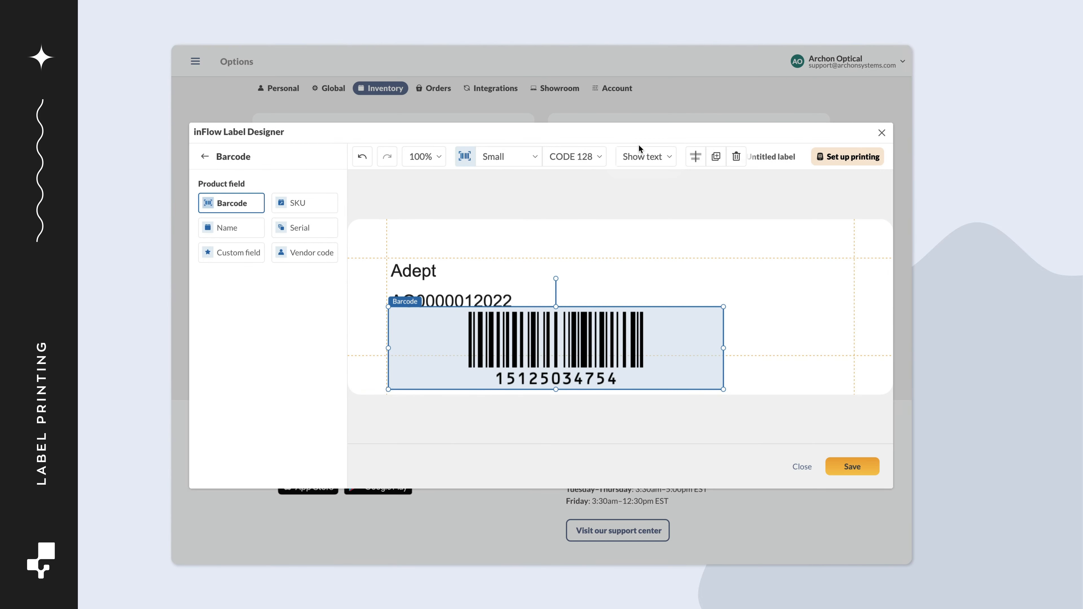
Shift the barcode slightly left below the SKU and add a QR code at the label's right end
{"action": "left_click_drag", "start_coordinate": [588, 351], "coordinate": [568, 354]}
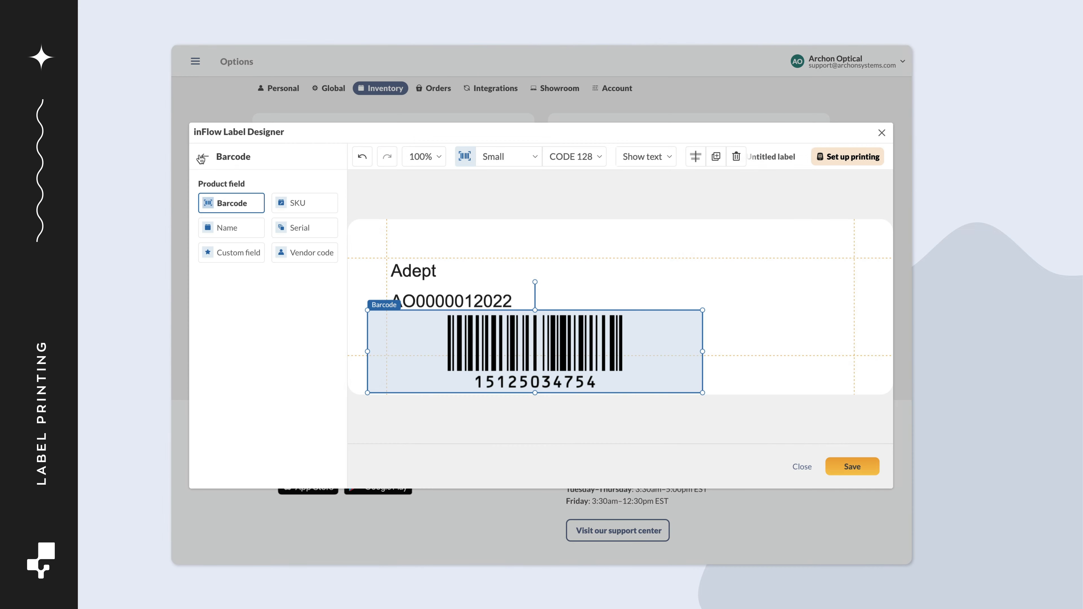
{"action": "left_click", "coordinate": [201, 157]}
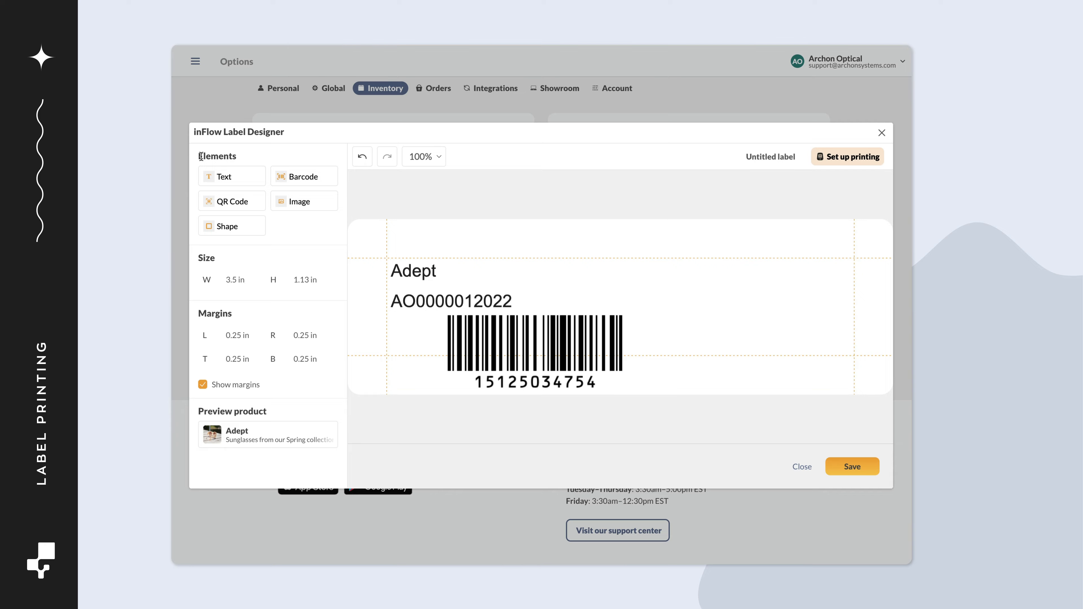
{"action": "left_click", "coordinate": [254, 202]}
{"action": "left_click_drag", "start_coordinate": [423, 362], "coordinate": [777, 343]}
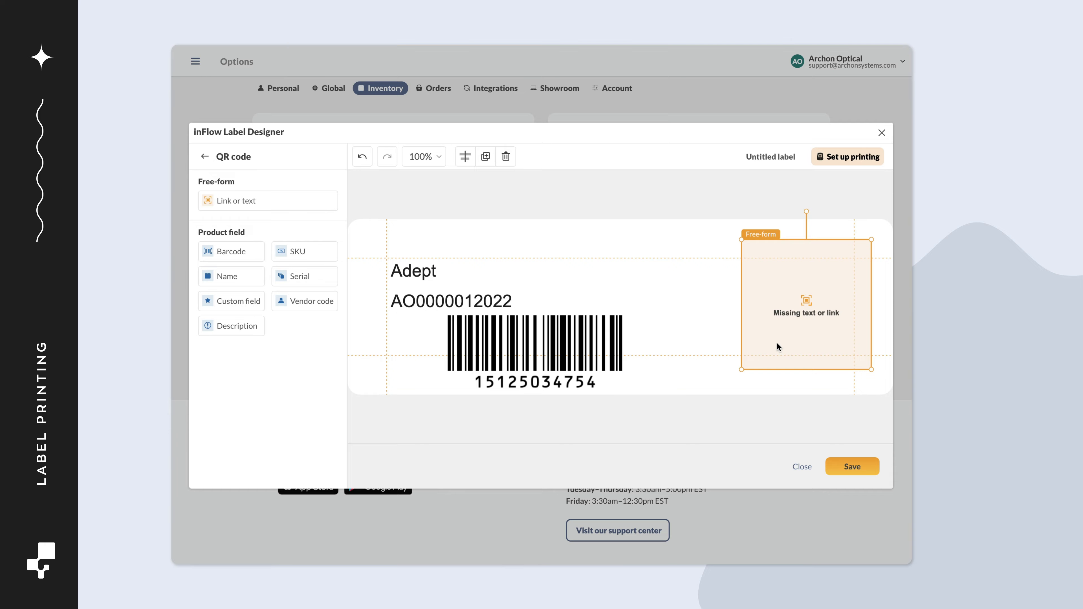
Try the Barcode, Name and Vendor code product fields for the QR code and settle on Description
{"action": "left_click", "coordinate": [217, 252]}
{"action": "left_click", "coordinate": [222, 278]}
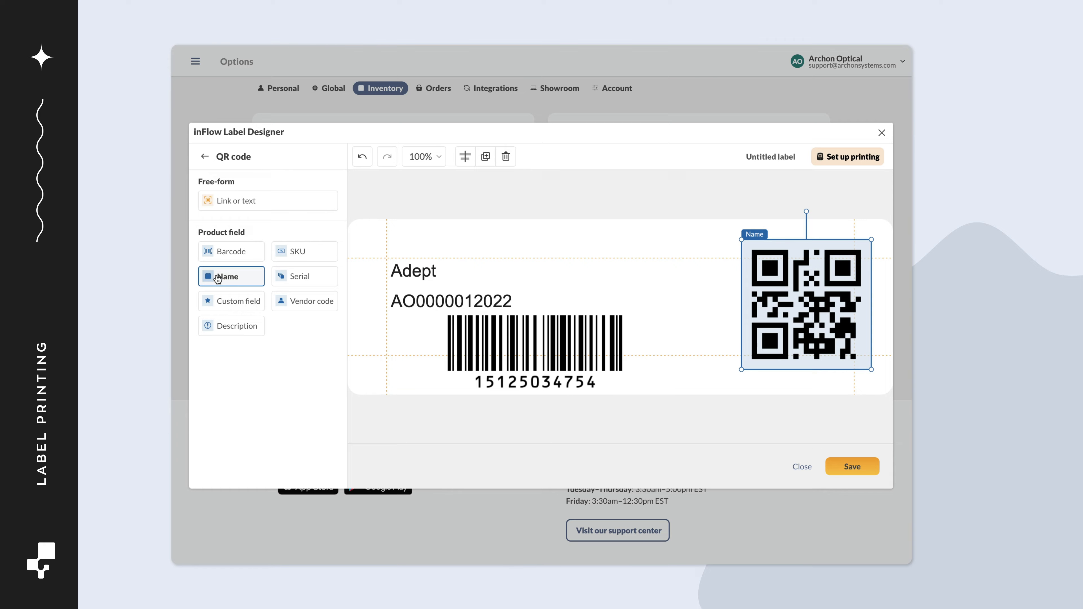
{"action": "left_click", "coordinate": [285, 303]}
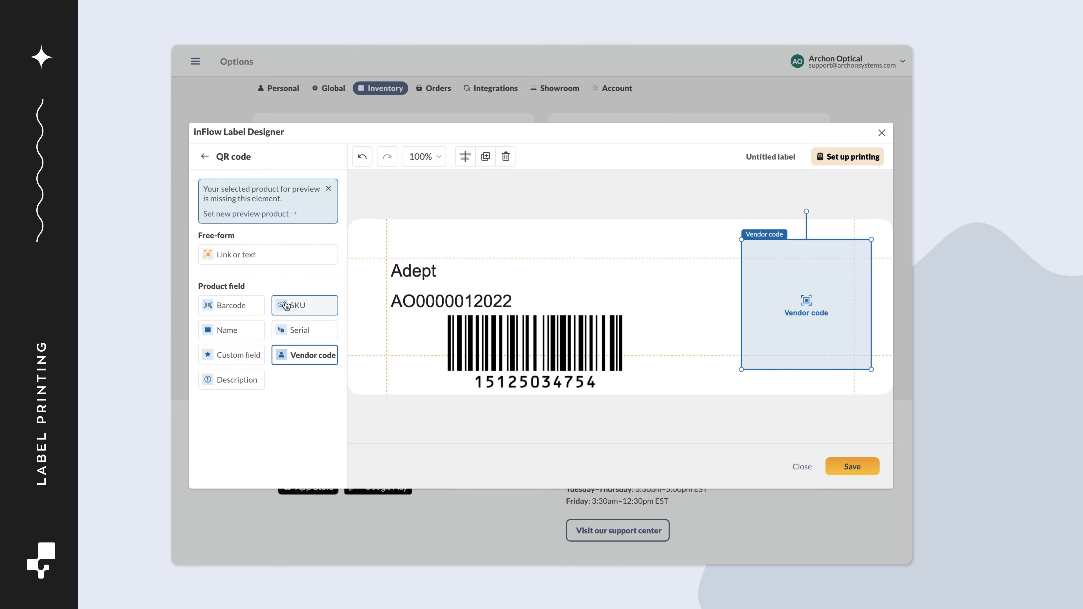
{"action": "left_click", "coordinate": [214, 382]}
Try free-form content for the QR code with the link inflowinventory.com
{"action": "left_click", "coordinate": [231, 204]}
{"action": "type", "text": "inflo"}
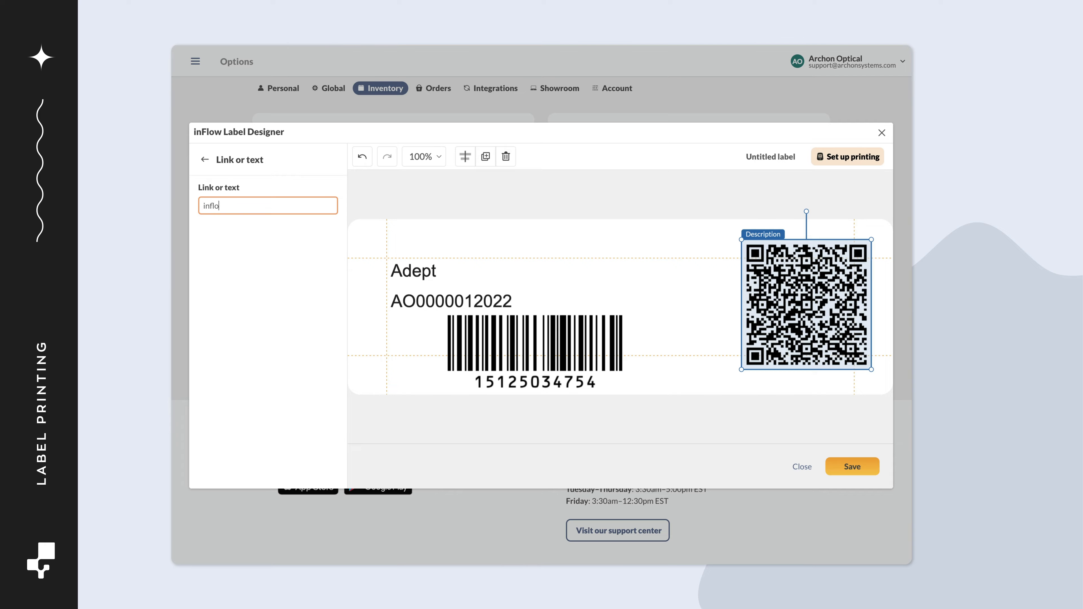
{"action": "type", "text": "winventory"}
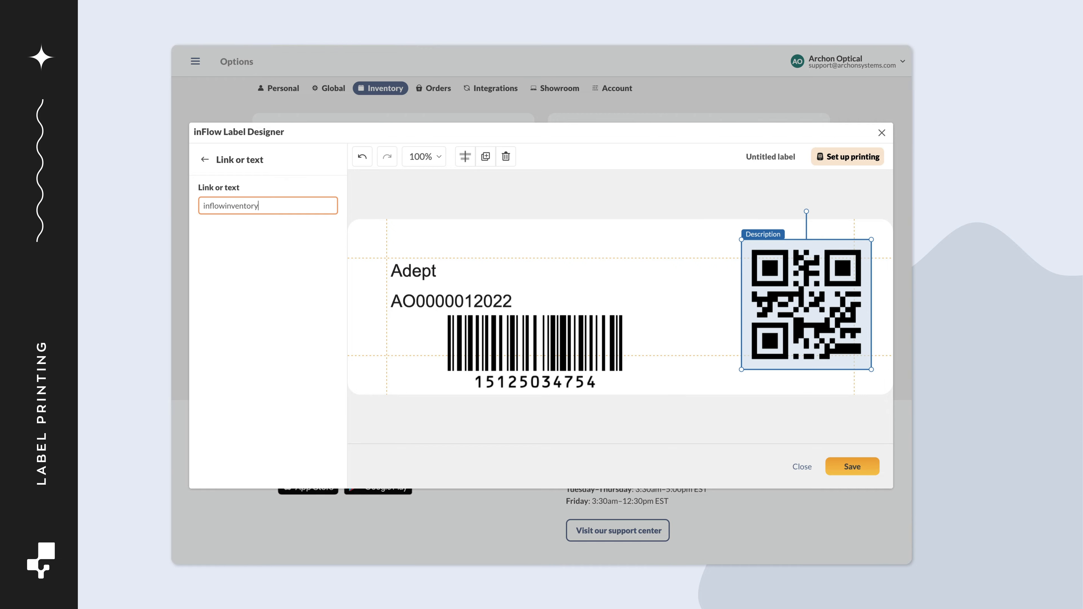
{"action": "type", "text": ".com"}
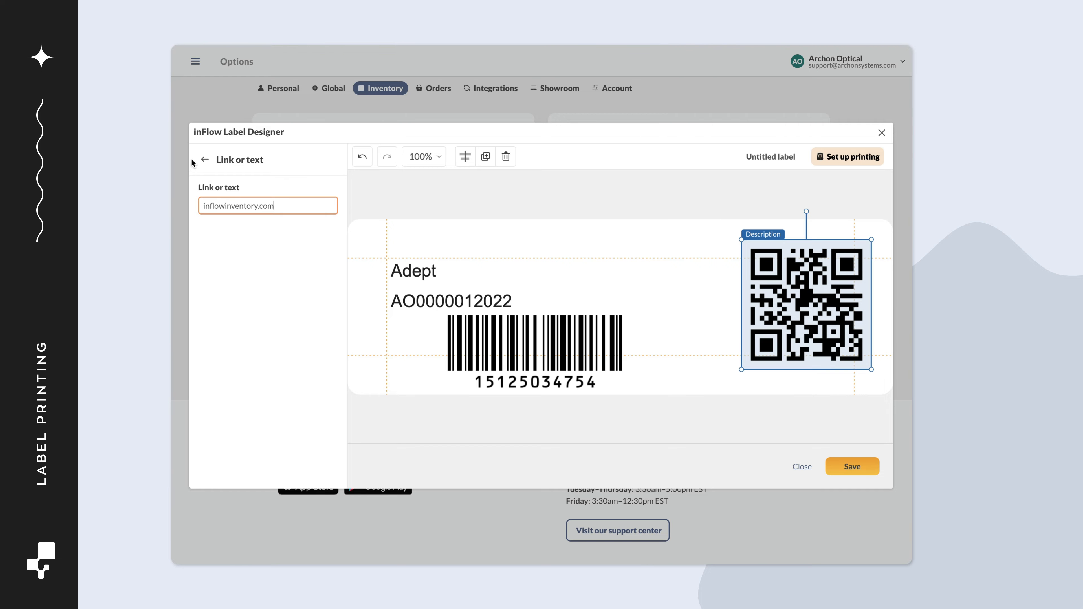
{"action": "left_click", "coordinate": [204, 159]}
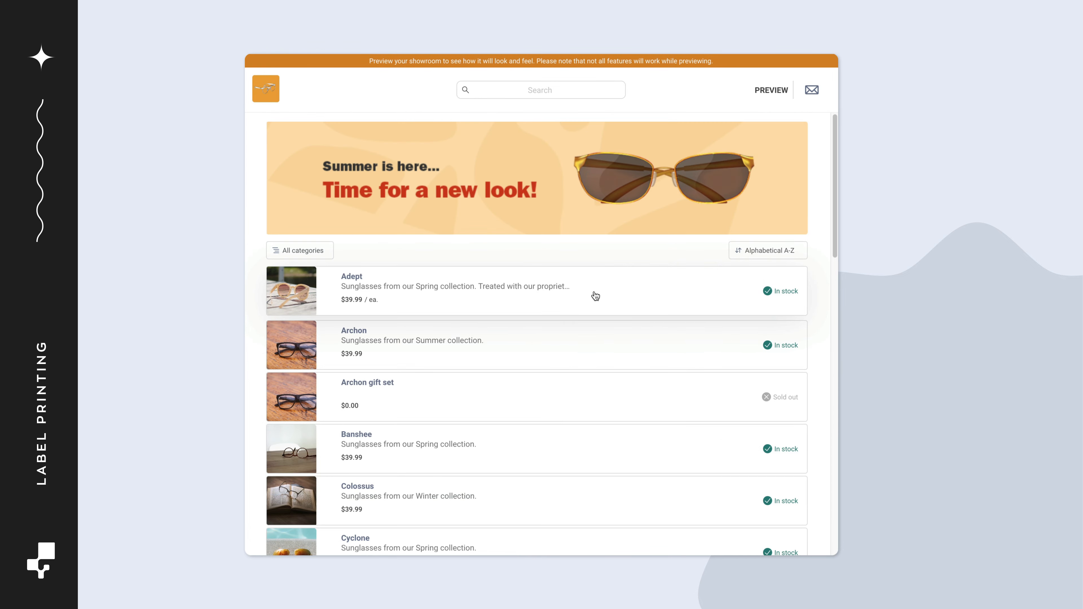
Open the Adept product in the showroom preview
{"action": "left_click", "coordinate": [595, 296]}
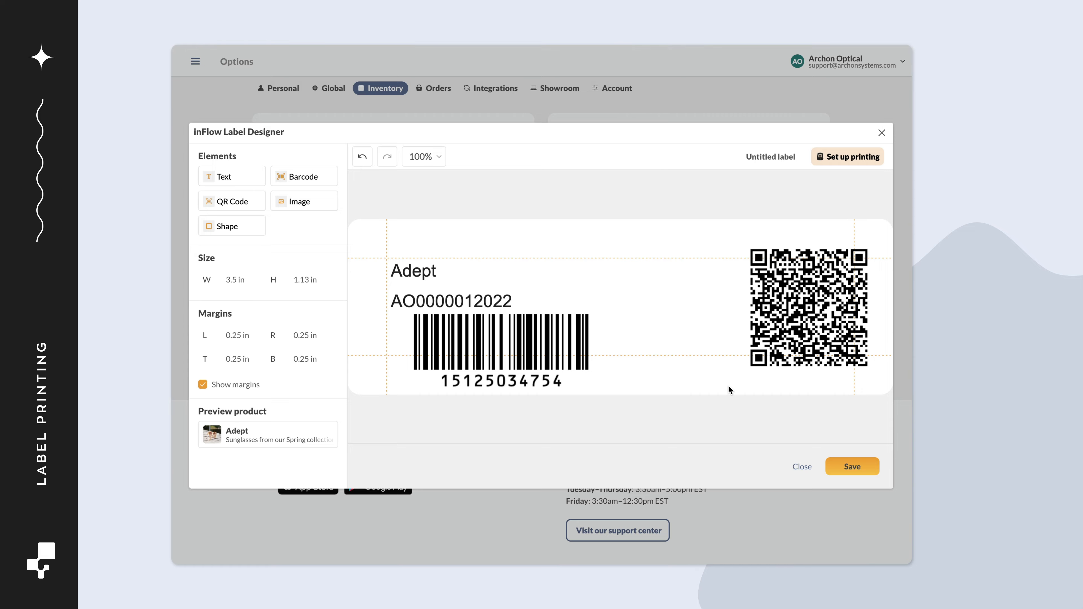
Add the product image to the label, shrink it and place it between the barcode and the QR code
{"action": "left_click", "coordinate": [304, 205]}
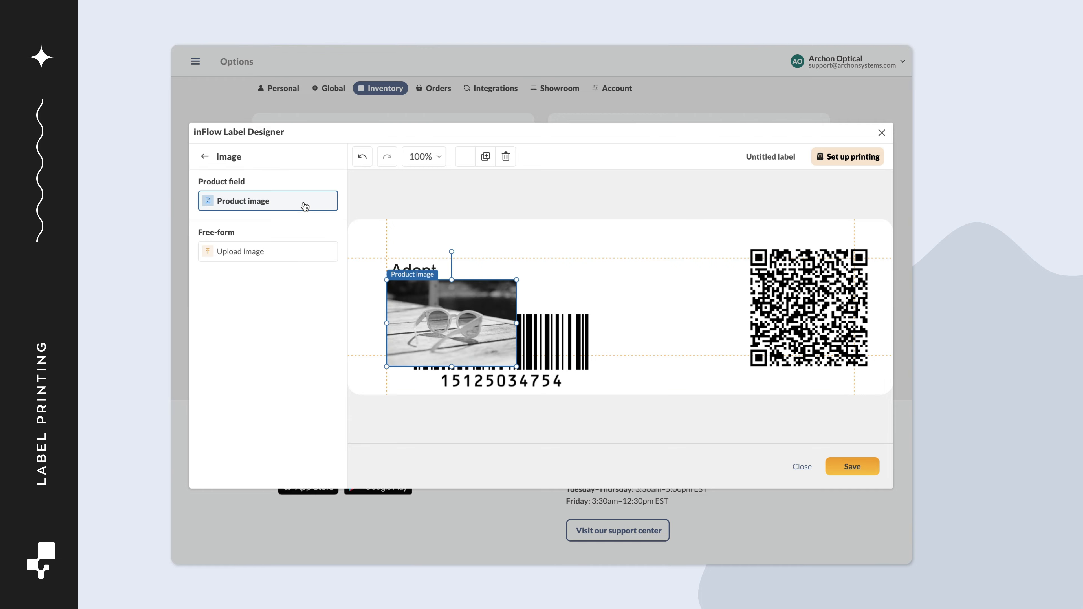
{"action": "left_click_drag", "start_coordinate": [429, 288], "coordinate": [646, 305]}
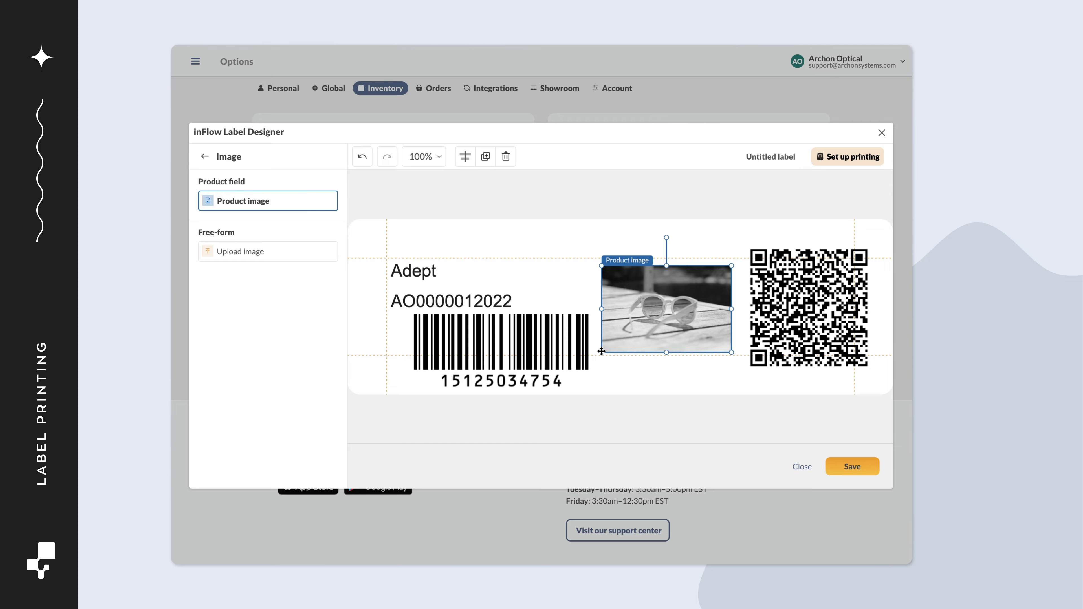
{"action": "left_click_drag", "start_coordinate": [601, 353], "coordinate": [641, 322]}
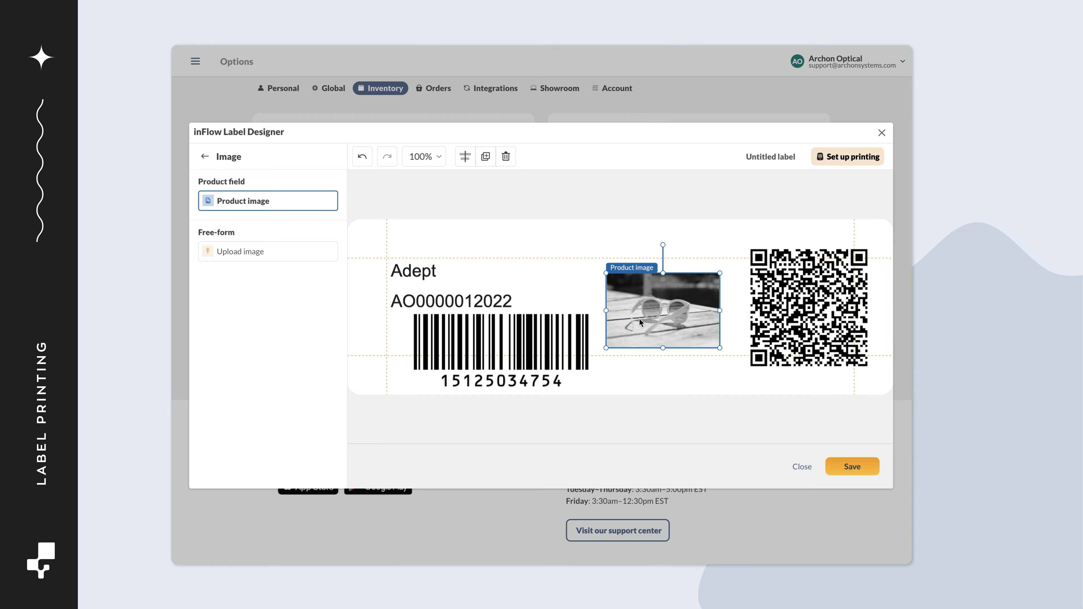
{"action": "mouse_move", "coordinate": [663, 245]}
{"action": "left_mouse_down"}
{"action": "mouse_move", "coordinate": [716, 353]}
{"action": "mouse_move", "coordinate": [655, 234]}
{"action": "mouse_move", "coordinate": [669, 233]}
{"action": "left_mouse_up"}
{"action": "left_click_drag", "start_coordinate": [719, 347], "coordinate": [708, 326]}
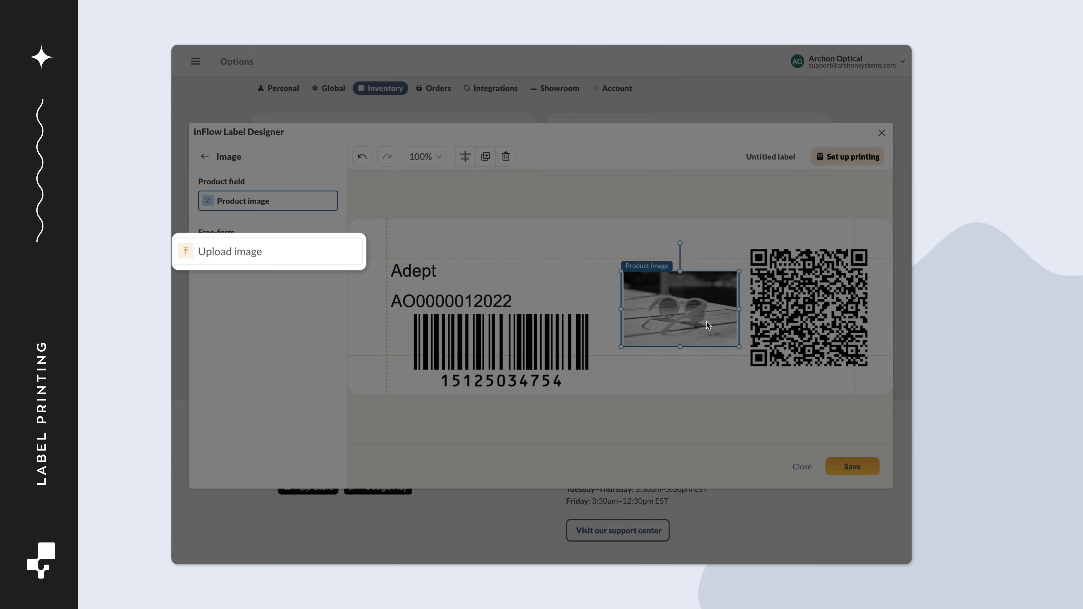
{"action": "left_click_drag", "start_coordinate": [706, 321], "coordinate": [689, 325]}
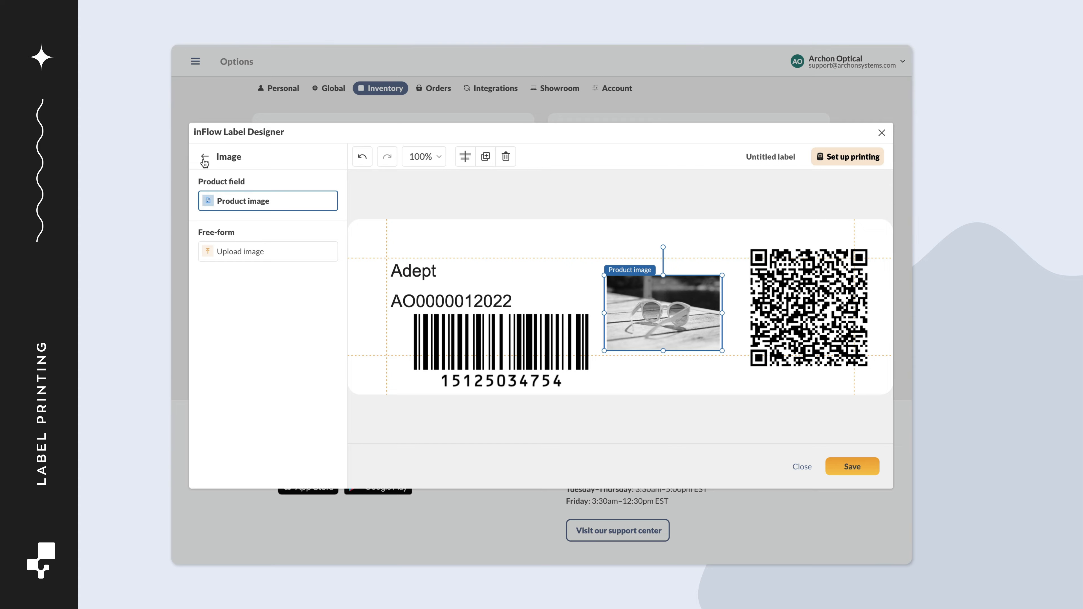
Add a line shape and set it vertically between the product image and the QR code
{"action": "left_click", "coordinate": [205, 156]}
{"action": "left_click", "coordinate": [221, 223]}
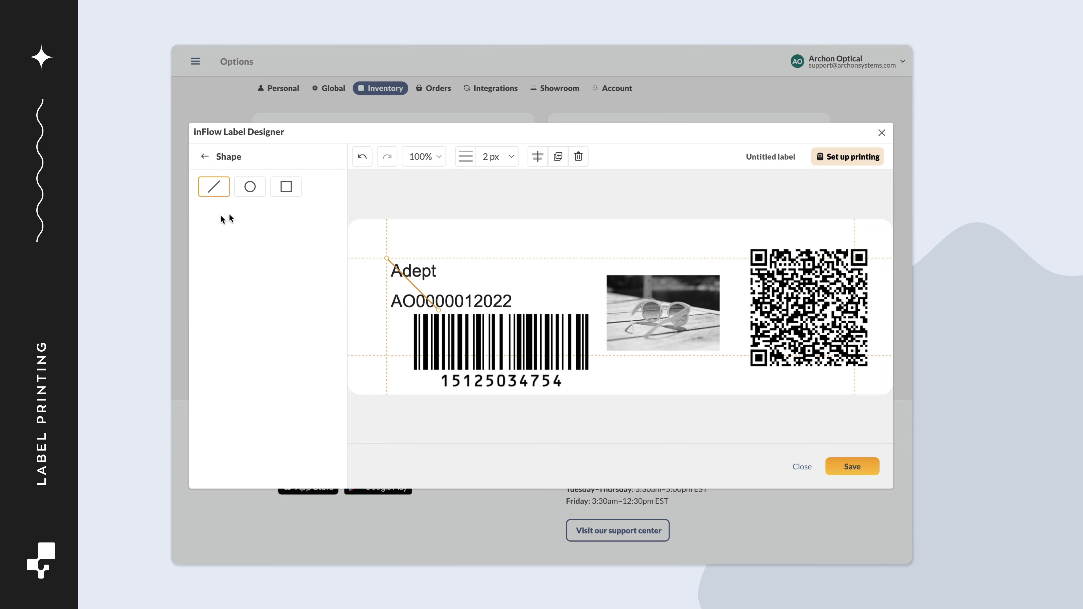
{"action": "left_click_drag", "start_coordinate": [388, 259], "coordinate": [729, 308]}
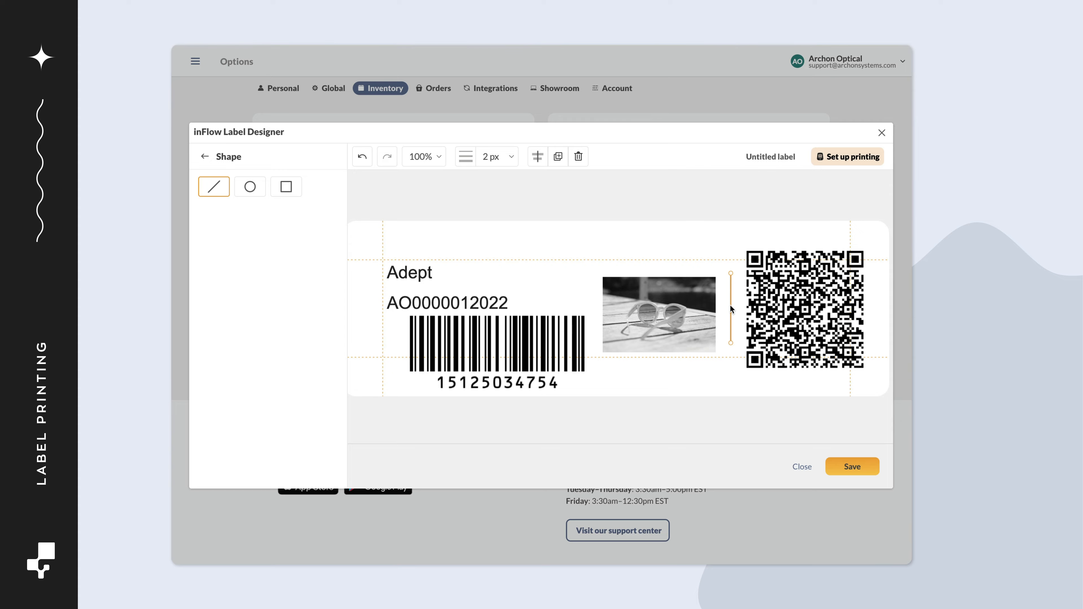
{"action": "left_click", "coordinate": [721, 281]}
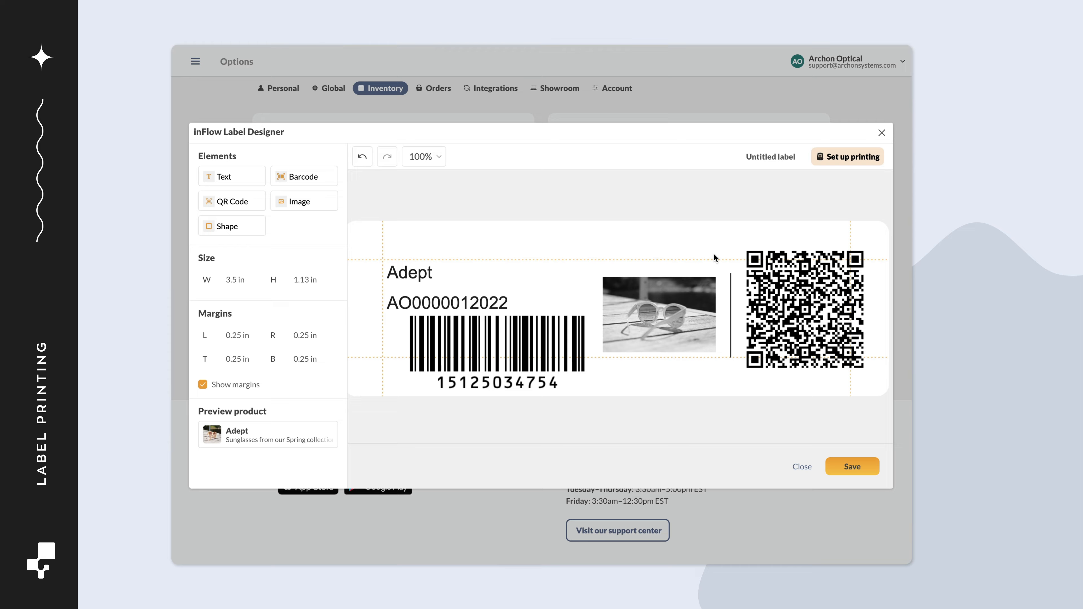
Add a circle shape above the barcode, resize it and delete it again
{"action": "left_click", "coordinate": [243, 231]}
{"action": "left_click", "coordinate": [247, 191]}
{"action": "left_click_drag", "start_coordinate": [408, 285], "coordinate": [544, 267]}
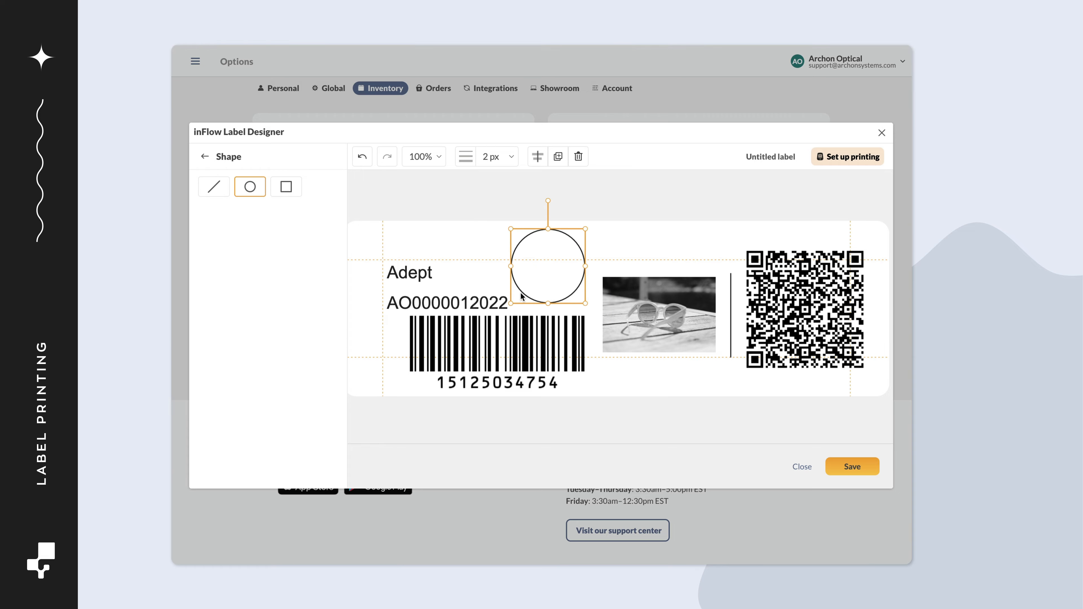
{"action": "left_click_drag", "start_coordinate": [510, 304], "coordinate": [517, 268]}
{"action": "key", "text": "Delete"}
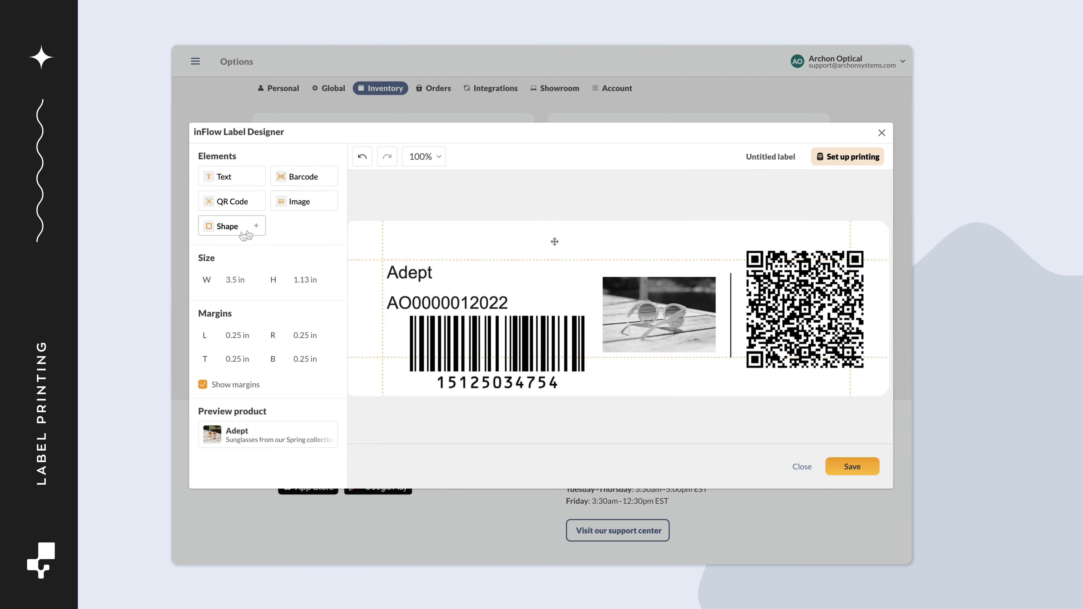
Add a rectangle framing the product name, SKU and barcode, adjust its edges and delete it again
{"action": "left_click", "coordinate": [244, 233]}
{"action": "left_click", "coordinate": [286, 186]}
{"action": "left_click_drag", "start_coordinate": [448, 322], "coordinate": [595, 391]}
{"action": "left_click_drag", "start_coordinate": [484, 248], "coordinate": [485, 259]}
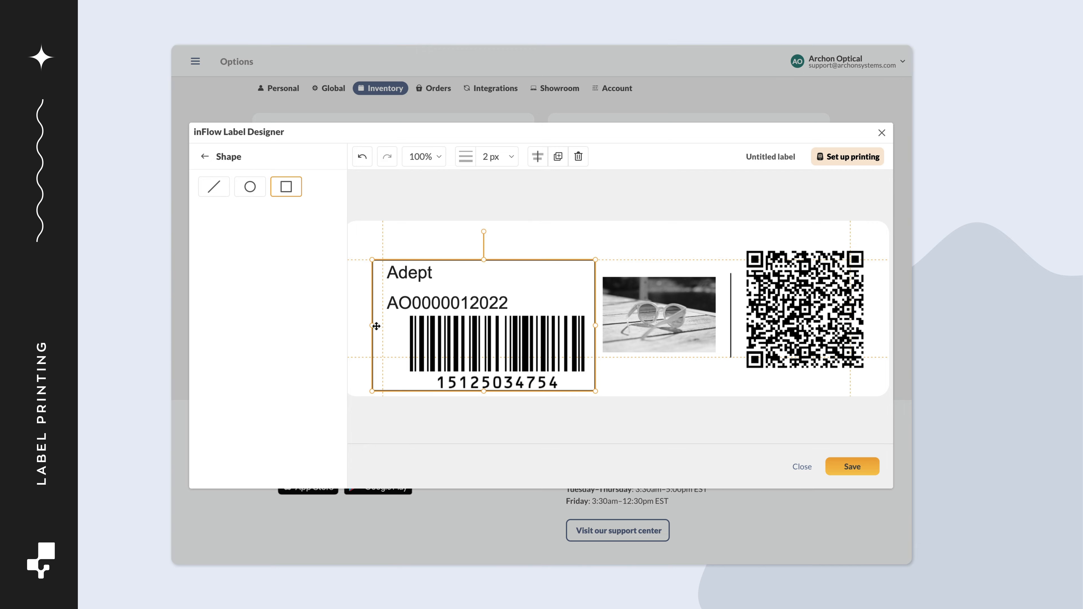
{"action": "left_click_drag", "start_coordinate": [373, 320], "coordinate": [379, 326]}
{"action": "left_click", "coordinate": [626, 231]}
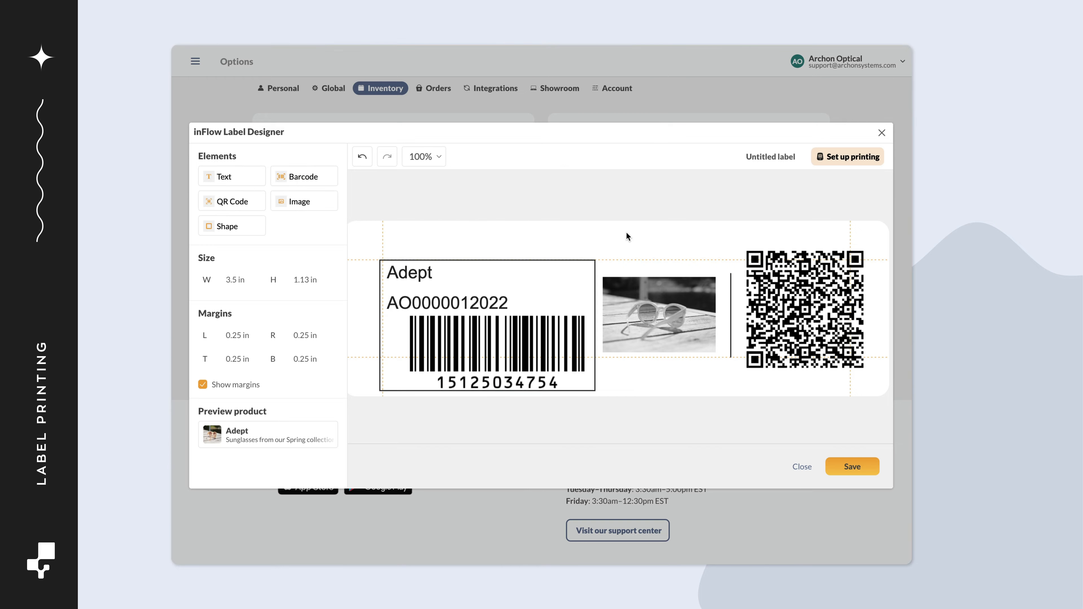
{"action": "left_click", "coordinate": [536, 259]}
{"action": "left_click", "coordinate": [579, 156]}
Save the label design, rename it "Main label" and save it again
{"action": "left_click", "coordinate": [840, 466]}
{"action": "left_click", "coordinate": [762, 148]}
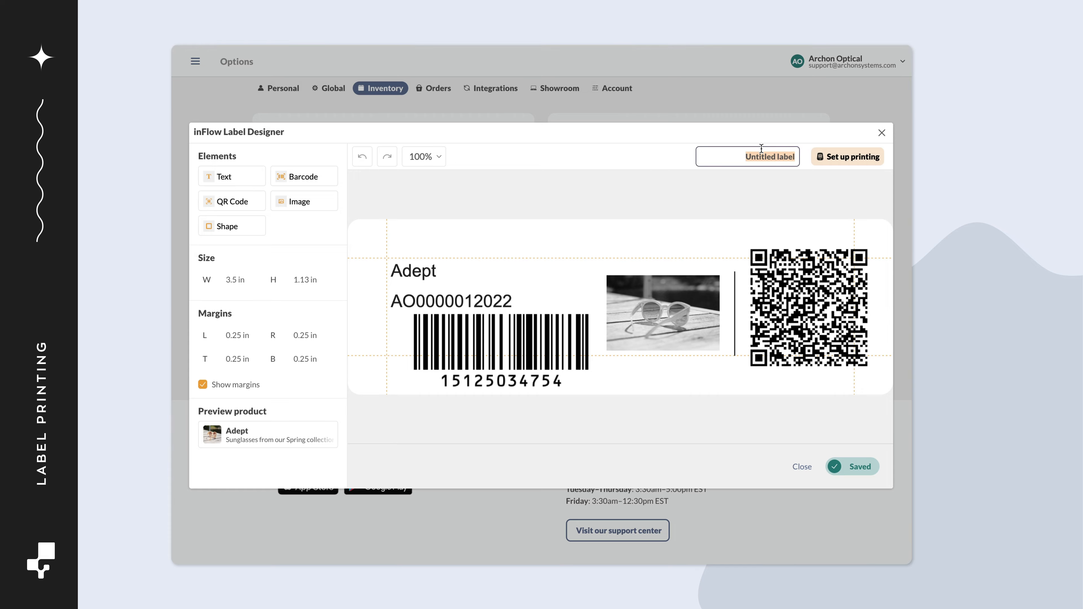
{"action": "type", "text": "Main label"}
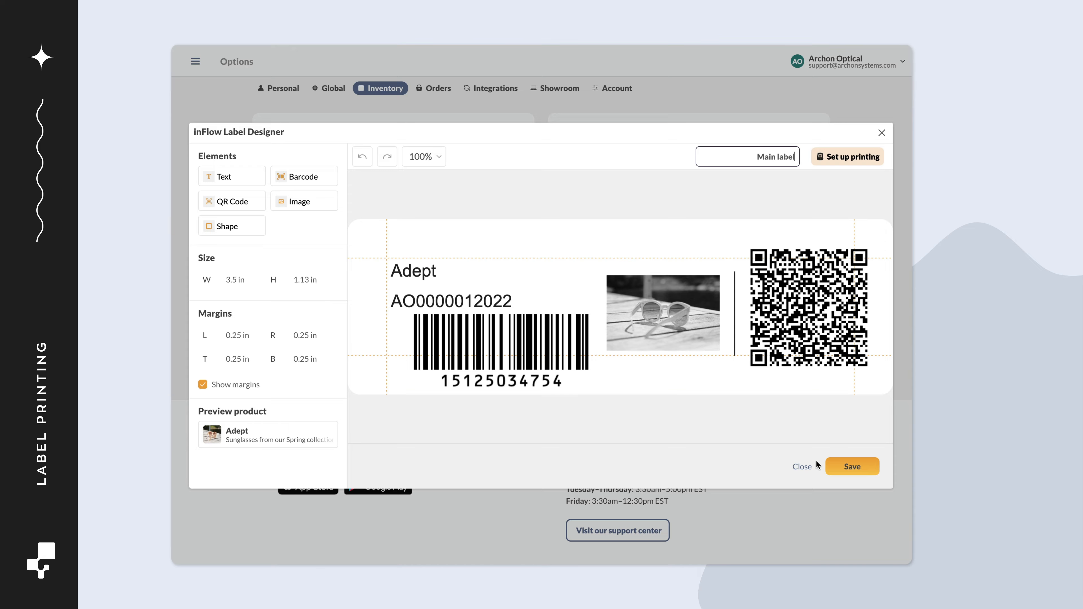
{"action": "left_click", "coordinate": [830, 466]}
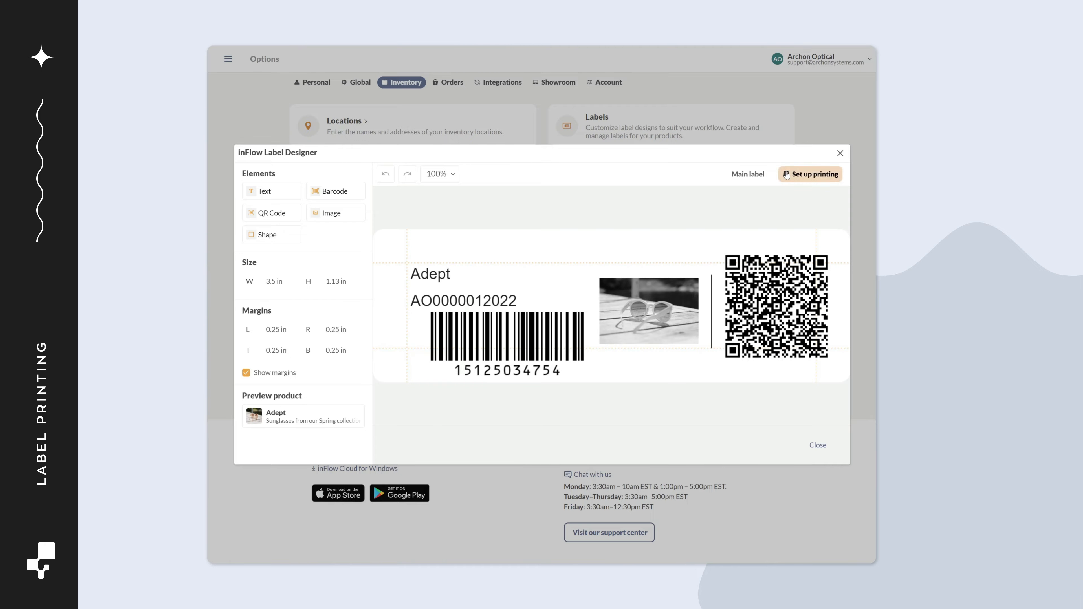
Open the printing setup, download inFlow Print Helper for Windows and save the installer as inFlow Print Helper.msi
{"action": "left_click", "coordinate": [798, 175]}
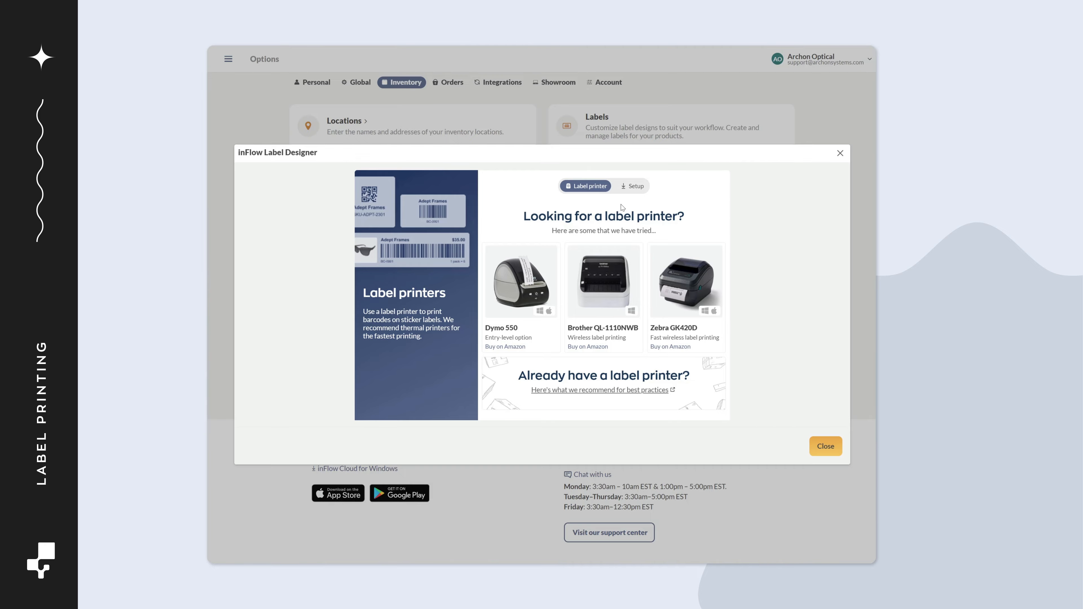
{"action": "left_click", "coordinate": [626, 192]}
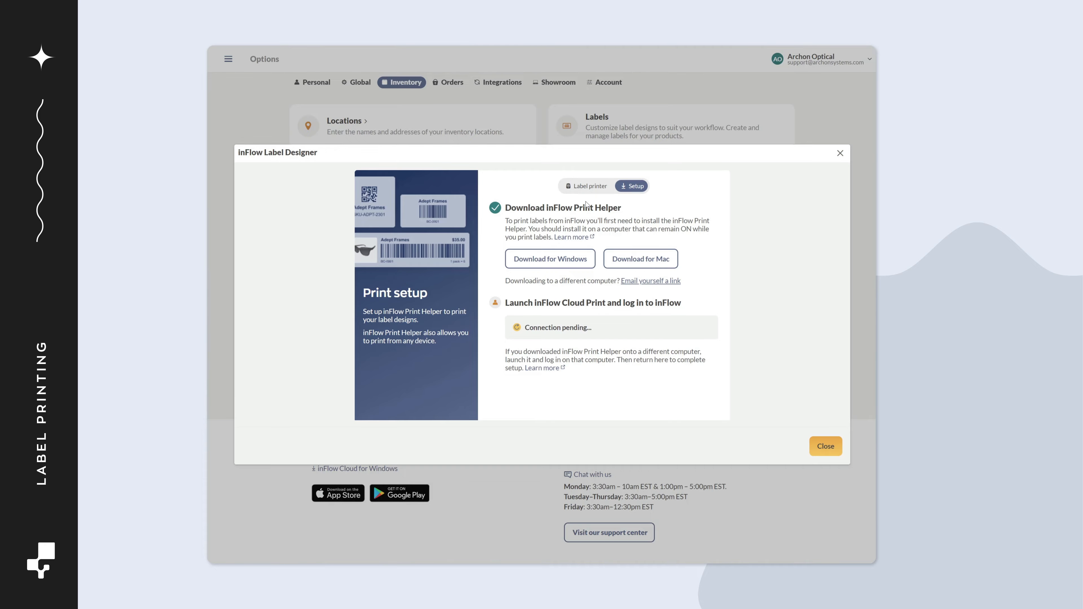
{"action": "left_click", "coordinate": [558, 261]}
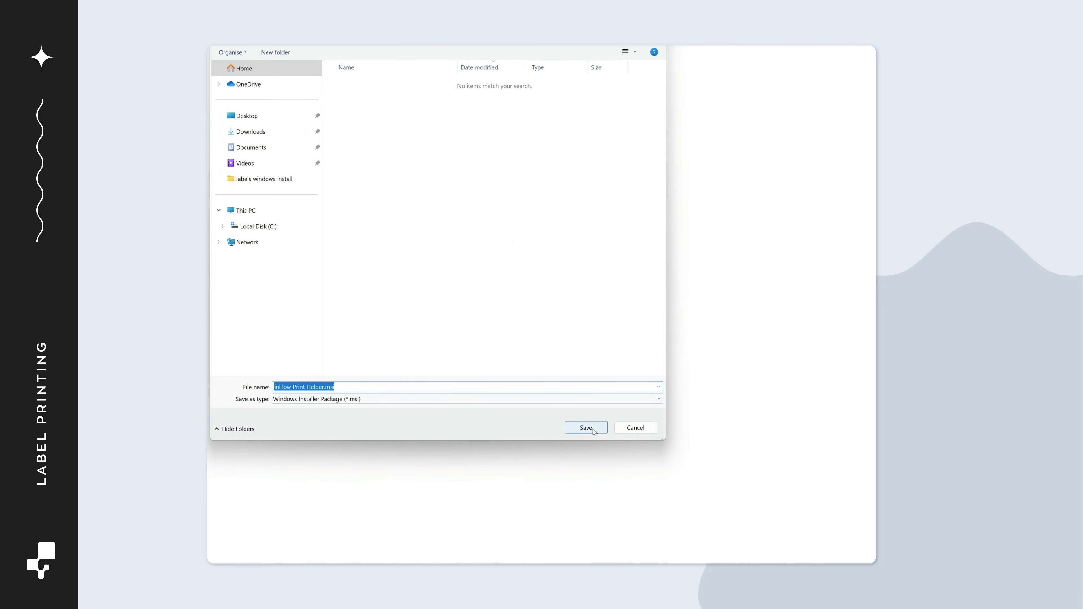
{"action": "left_click", "coordinate": [586, 428]}
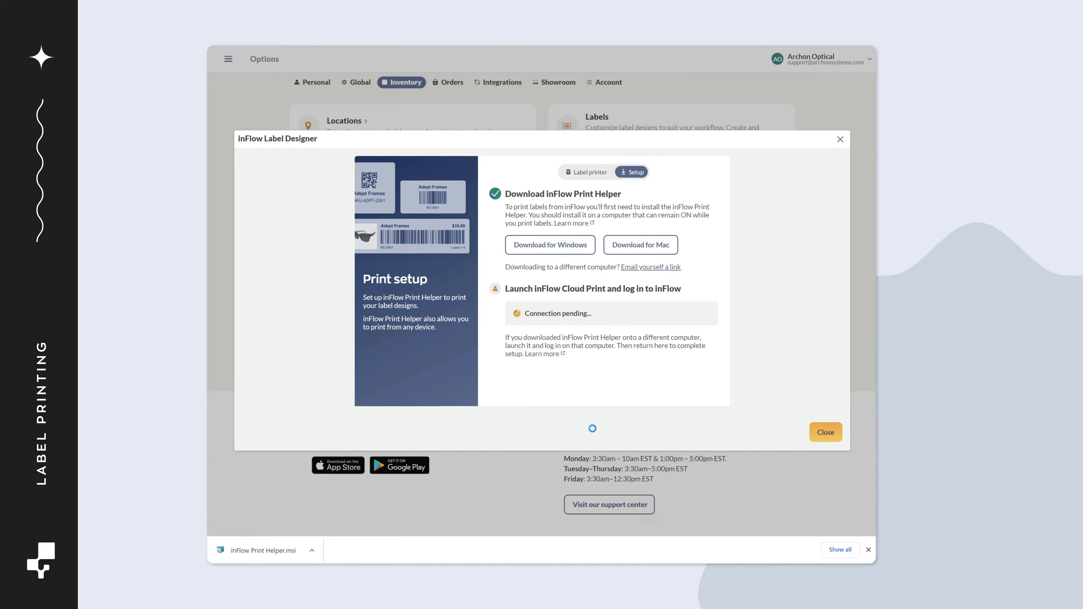
Install inFlow Print Helper into the default folder and have it launch when the setup finishes
{"action": "left_click", "coordinate": [229, 554]}
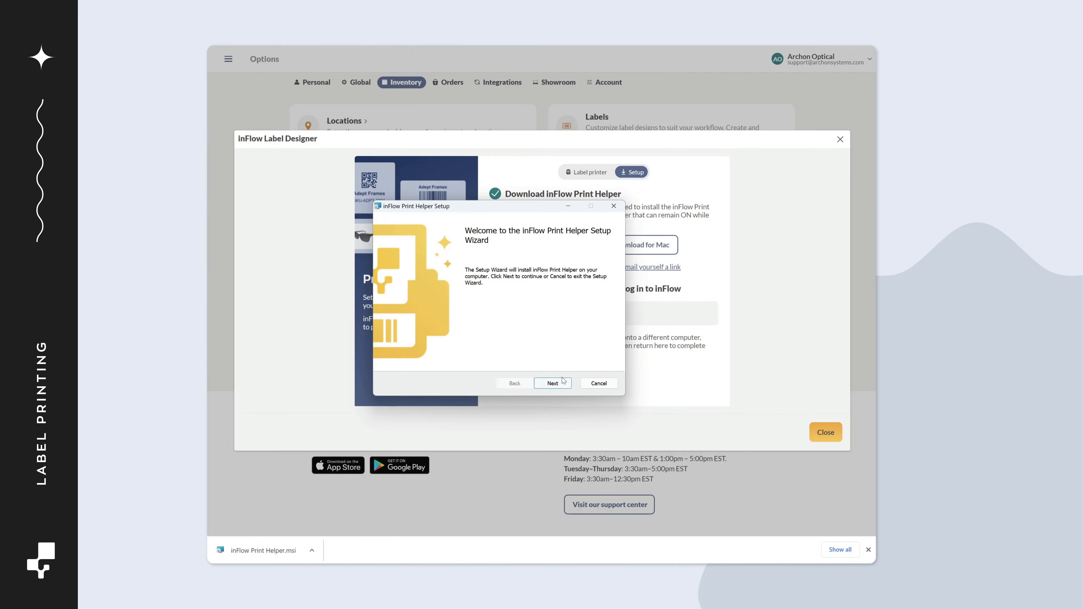
{"action": "left_click", "coordinate": [563, 382]}
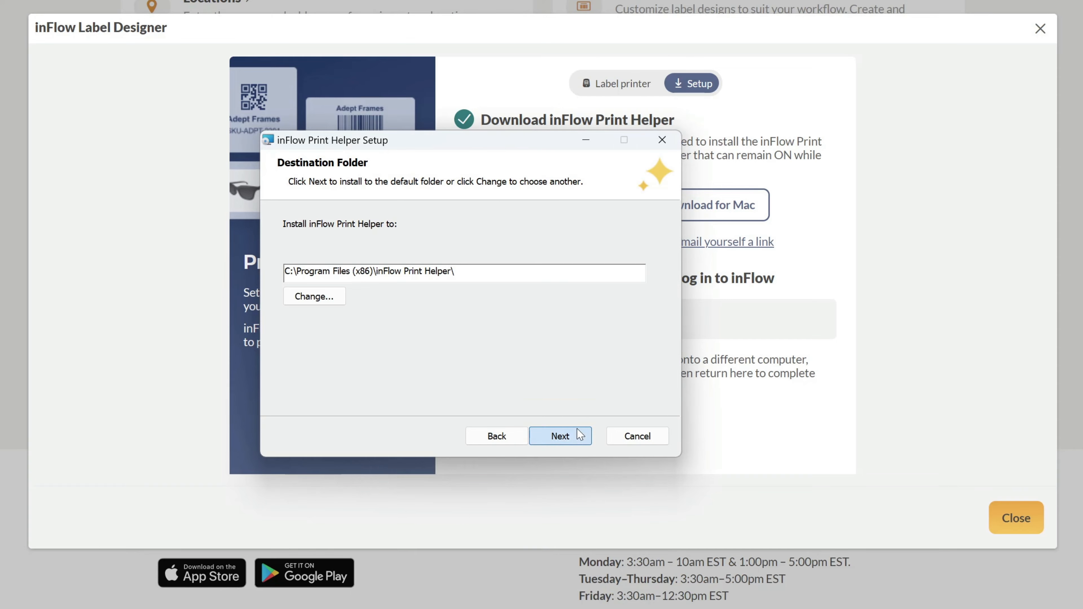
{"action": "left_click", "coordinate": [580, 434]}
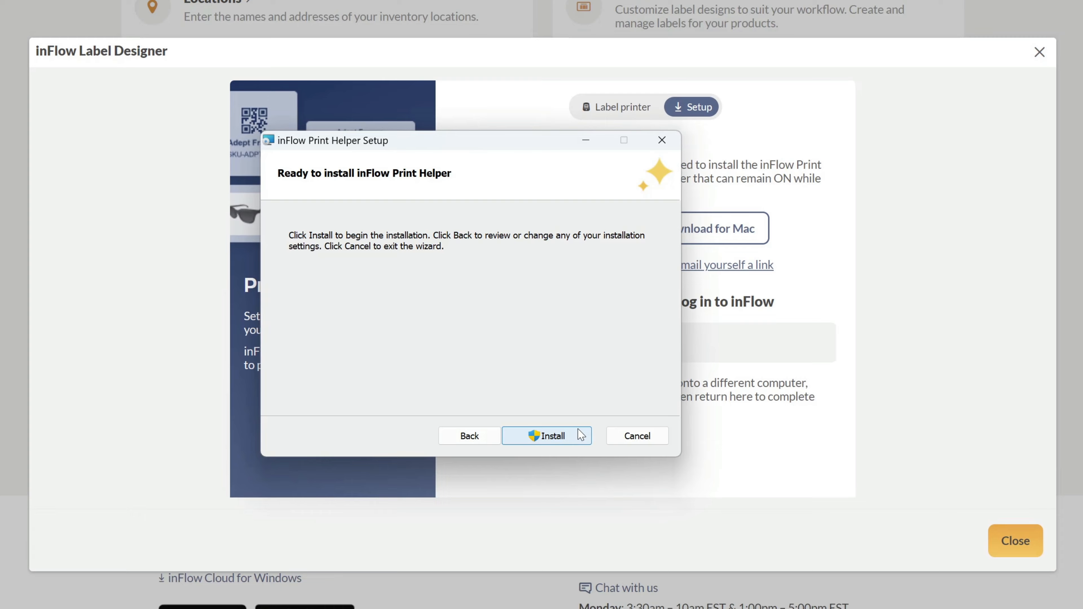
{"action": "left_click", "coordinate": [580, 434]}
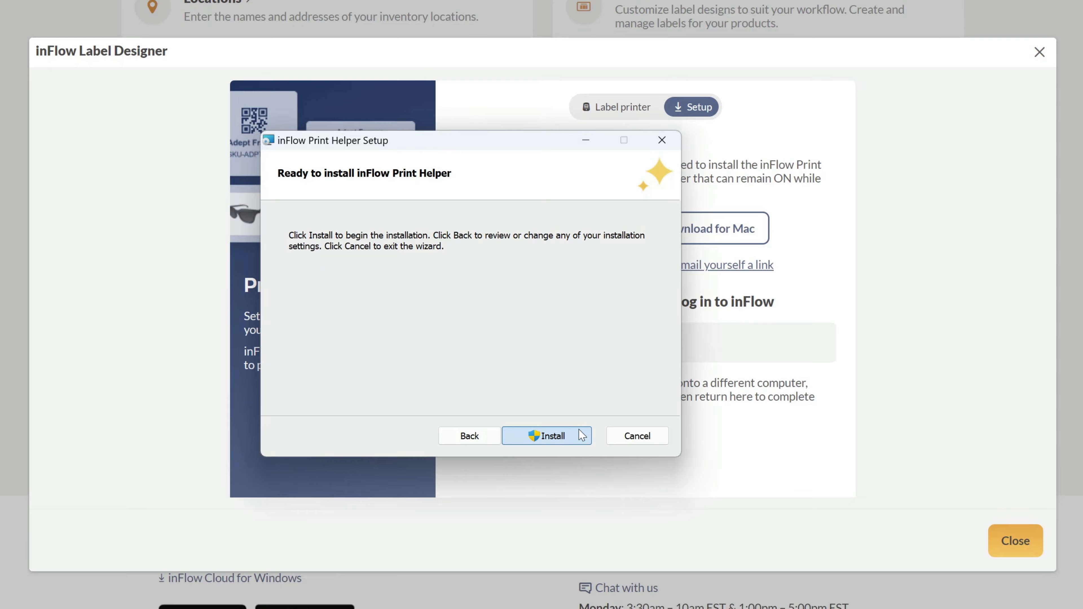
{"action": "left_click", "coordinate": [581, 434]}
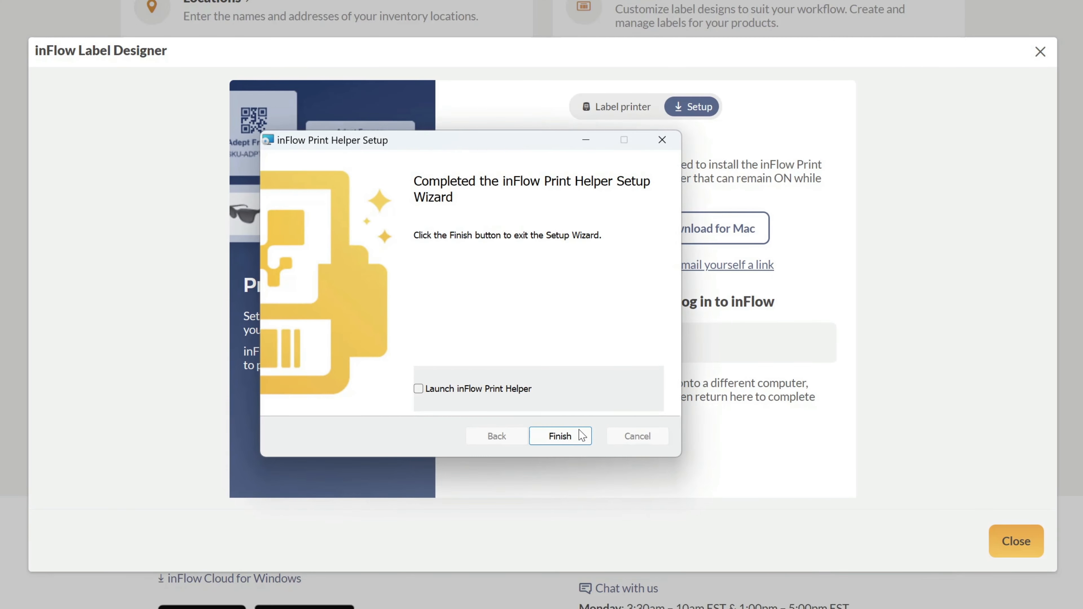
{"action": "left_click", "coordinate": [507, 388]}
{"action": "left_click", "coordinate": [550, 439]}
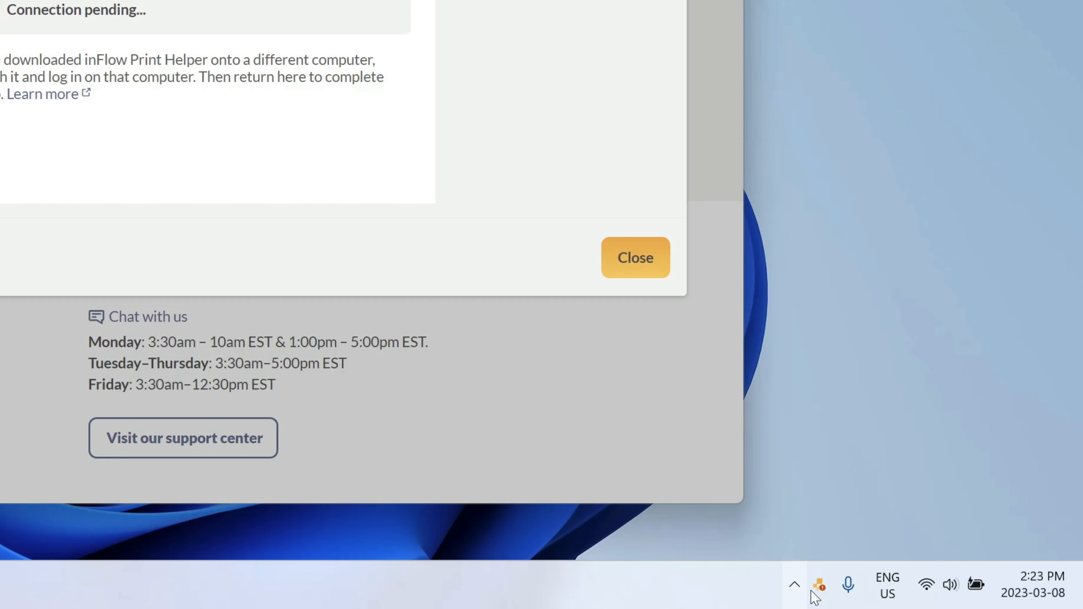
Log in to inFlow Print Helper on Windows with the account credentials and close the confirmation page
{"action": "right_click", "coordinate": [826, 591]}
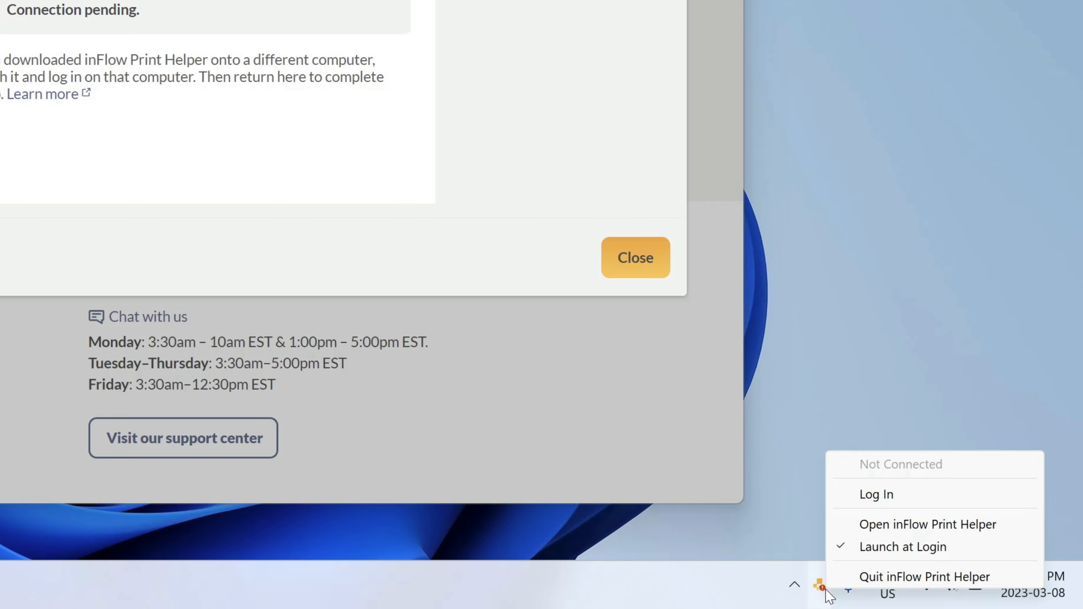
{"action": "left_click", "coordinate": [922, 497]}
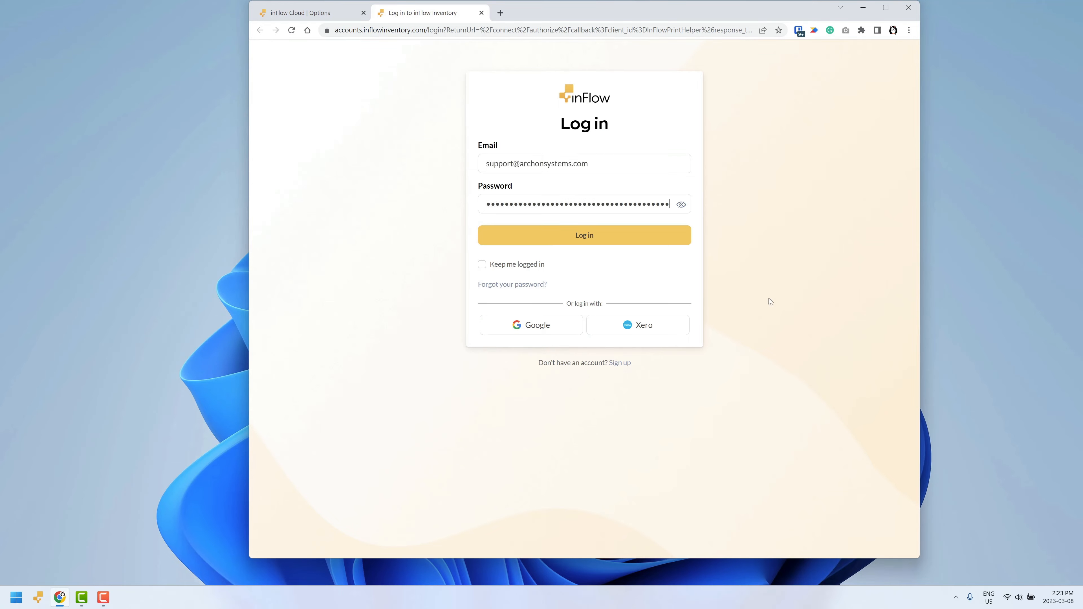
{"action": "left_click", "coordinate": [670, 240]}
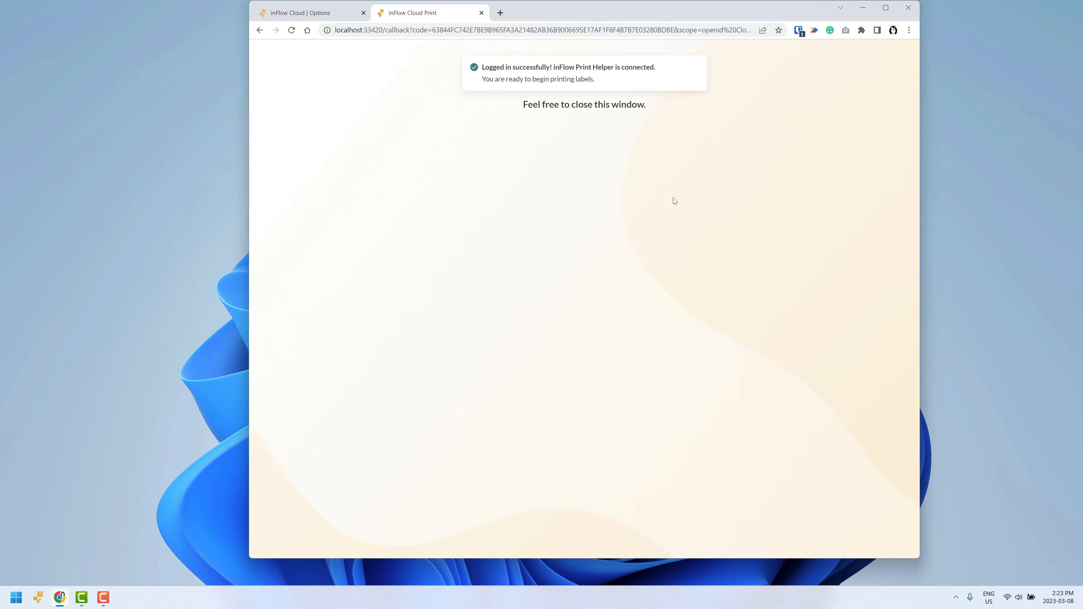
{"action": "left_click", "coordinate": [481, 14]}
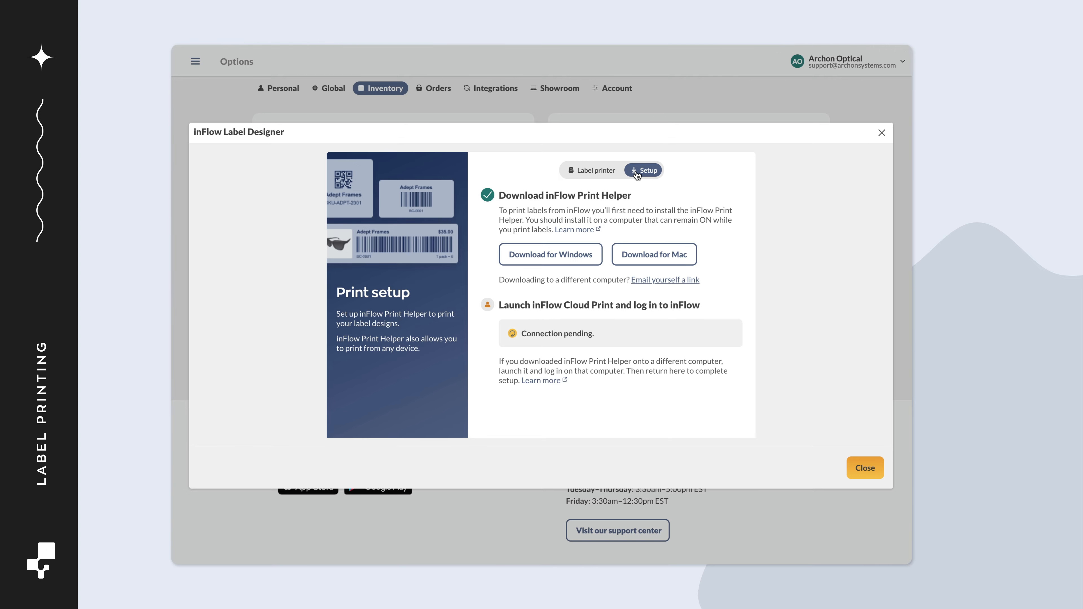
Download inFlow Print Helper for Mac, save the installer under its default name and open it
{"action": "left_click", "coordinate": [623, 255]}
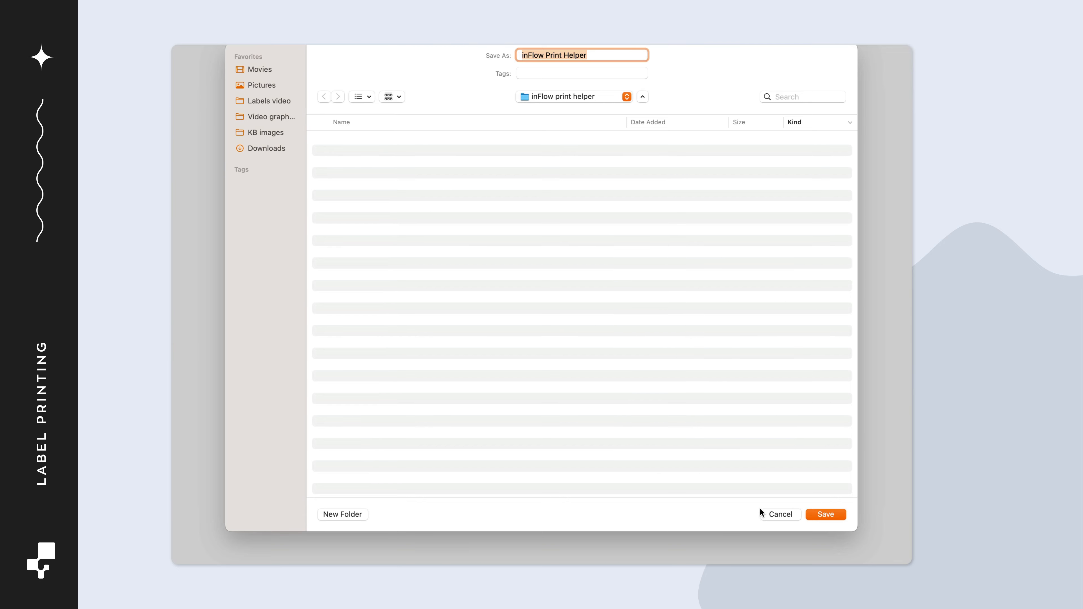
{"action": "left_click", "coordinate": [825, 515]}
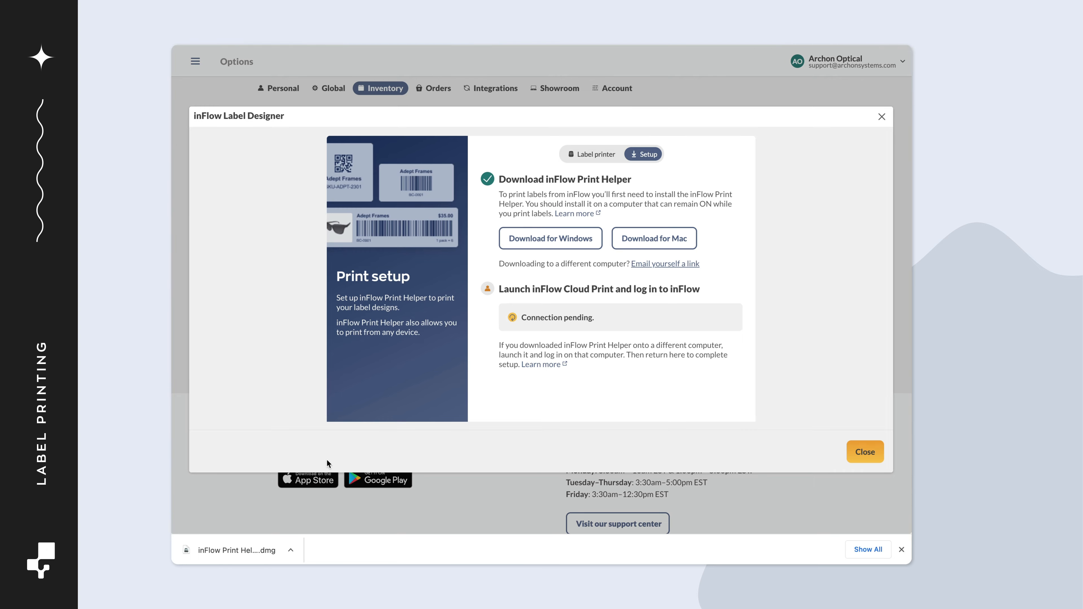
{"action": "left_click", "coordinate": [243, 543]}
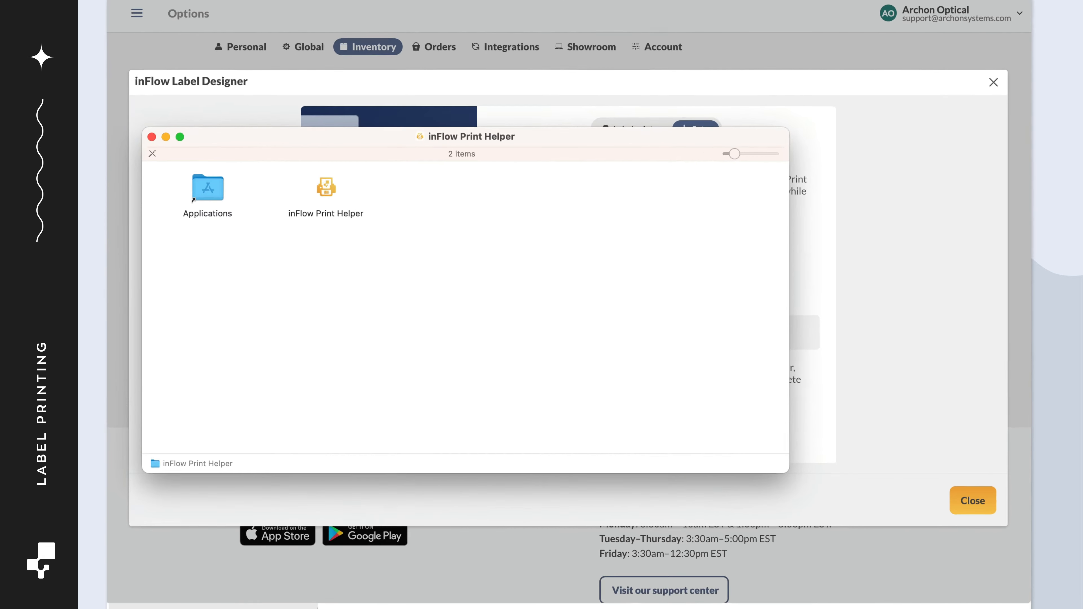
Copy inFlow Print Helper into the Mac's Applications folder and launch it from there
{"action": "left_click", "coordinate": [318, 197]}
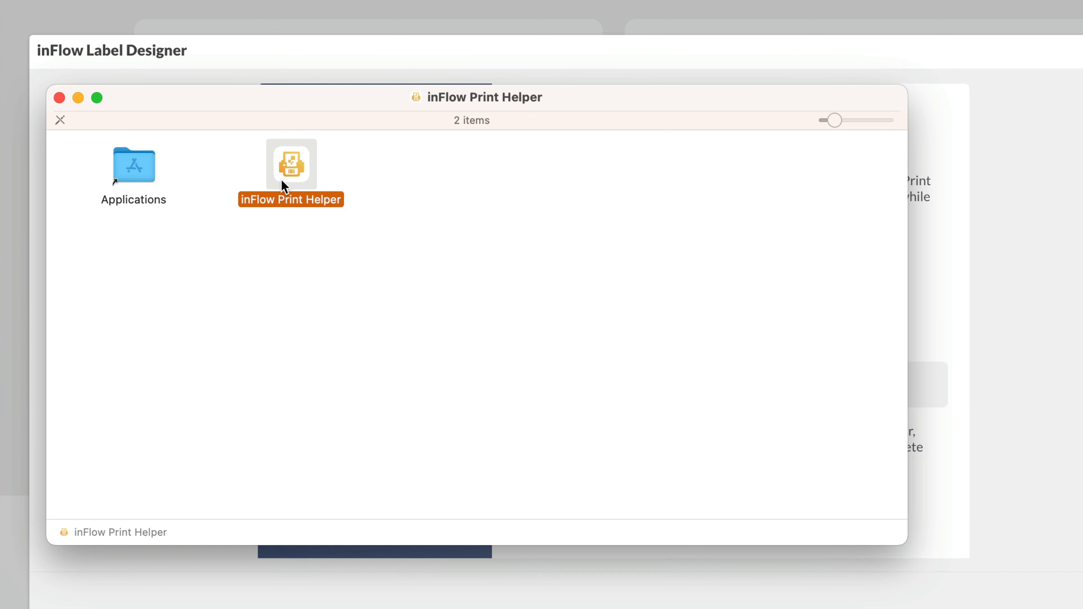
{"action": "left_click_drag", "start_coordinate": [281, 179], "coordinate": [131, 177]}
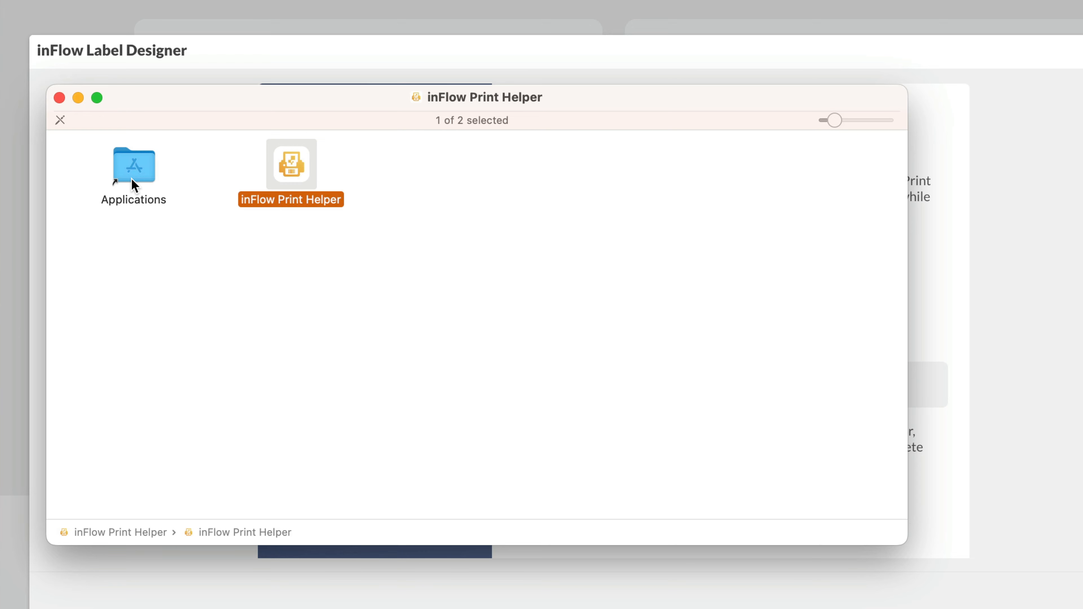
{"action": "double_click", "coordinate": [132, 177]}
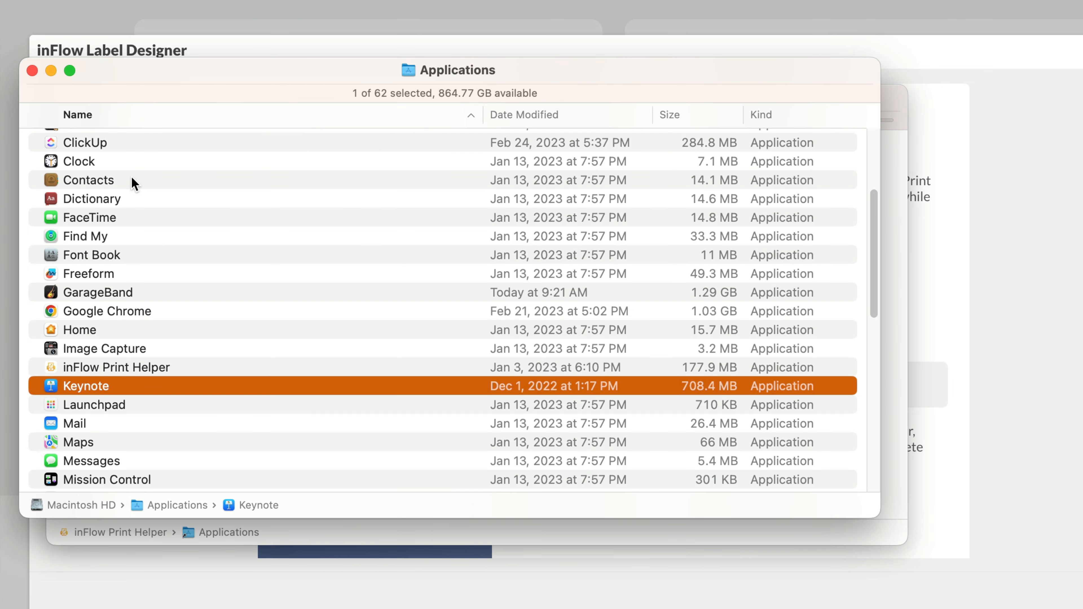
{"action": "double_click", "coordinate": [128, 366]}
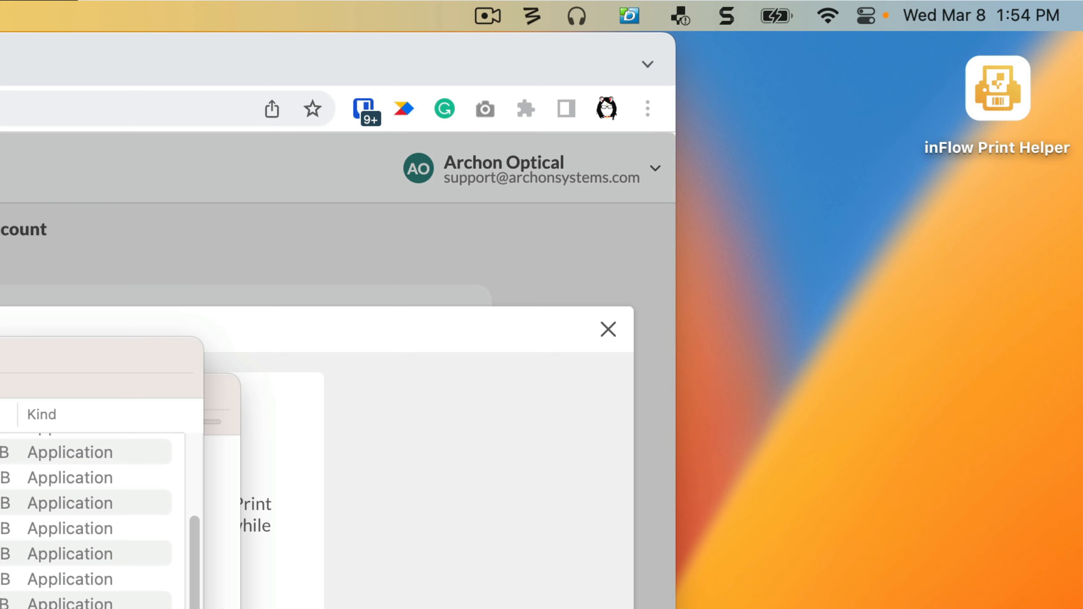
Log in to inFlow Print Helper on the Mac and close the browser's confirmation page
{"action": "left_click", "coordinate": [680, 16]}
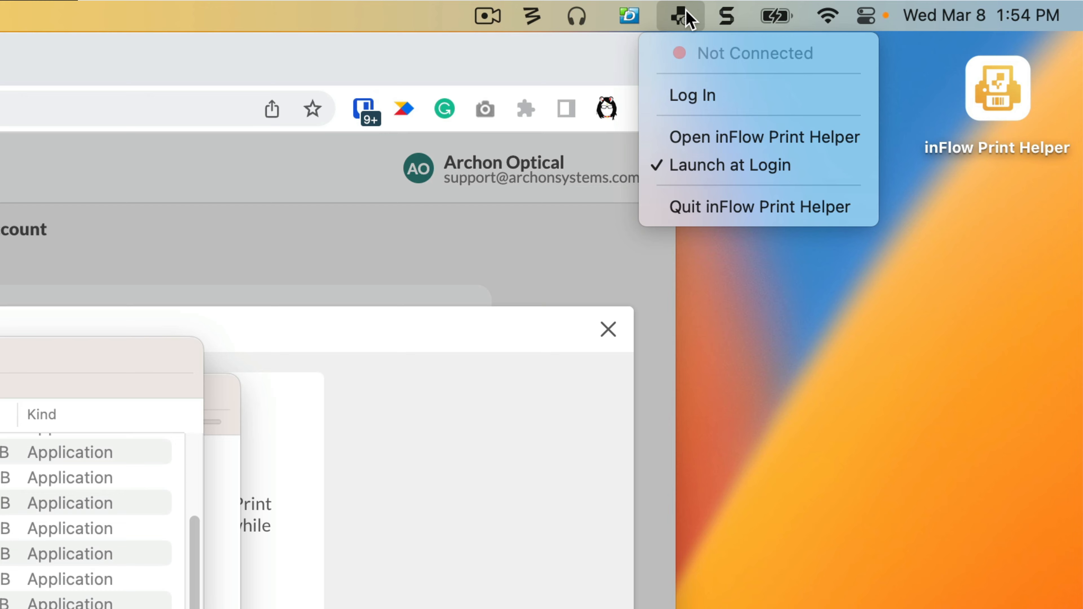
{"action": "left_click", "coordinate": [717, 104]}
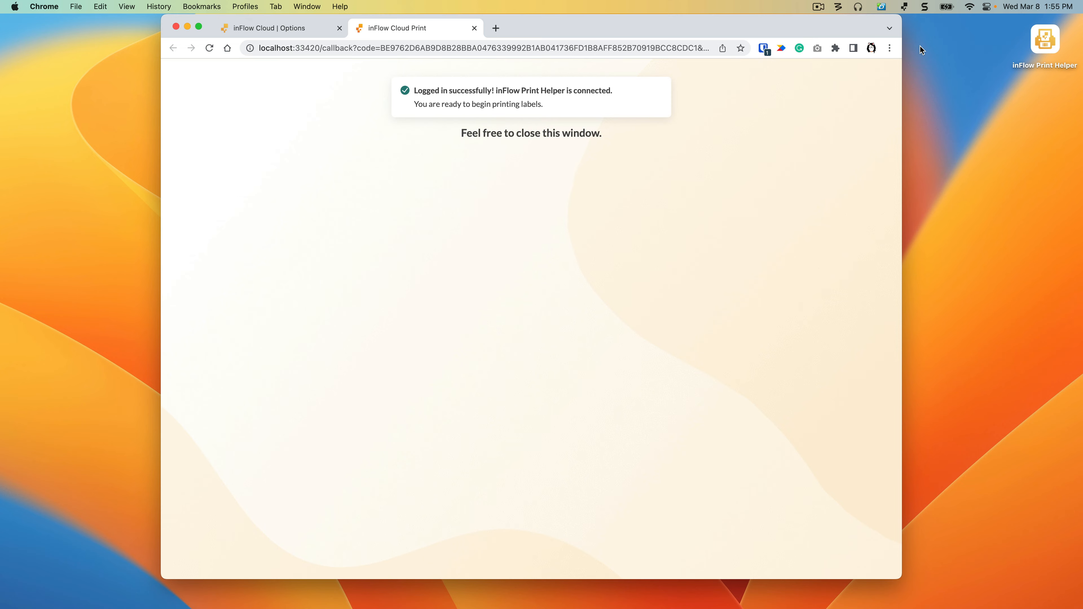
{"action": "left_click", "coordinate": [474, 29]}
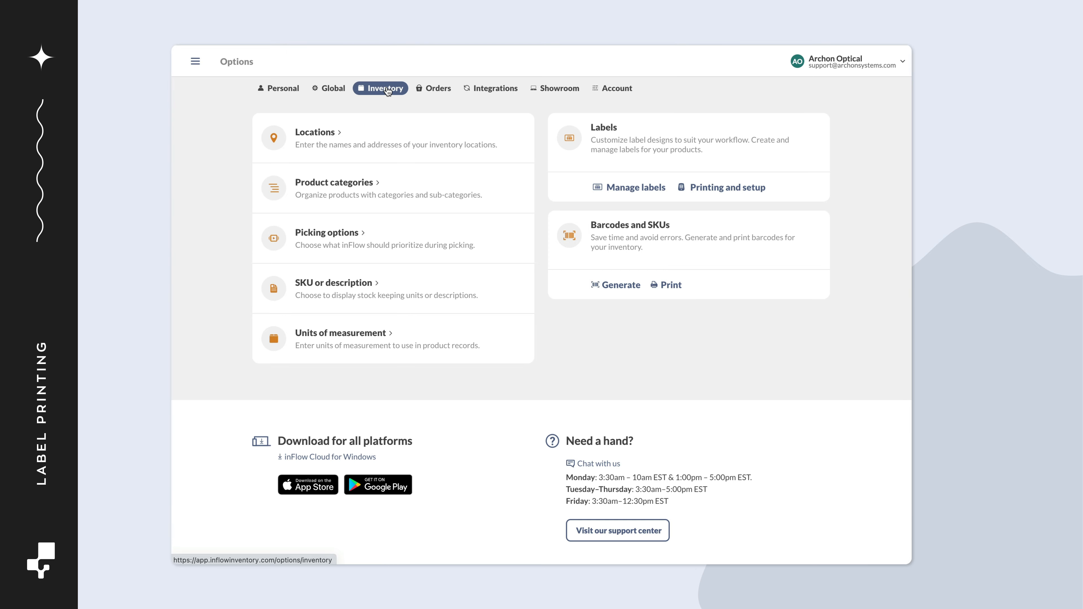
Open the Main label design for printing and choose the DYMO LabelWriter 450 printer with 30252 Address (w79h252) paper
{"action": "left_click", "coordinate": [615, 183]}
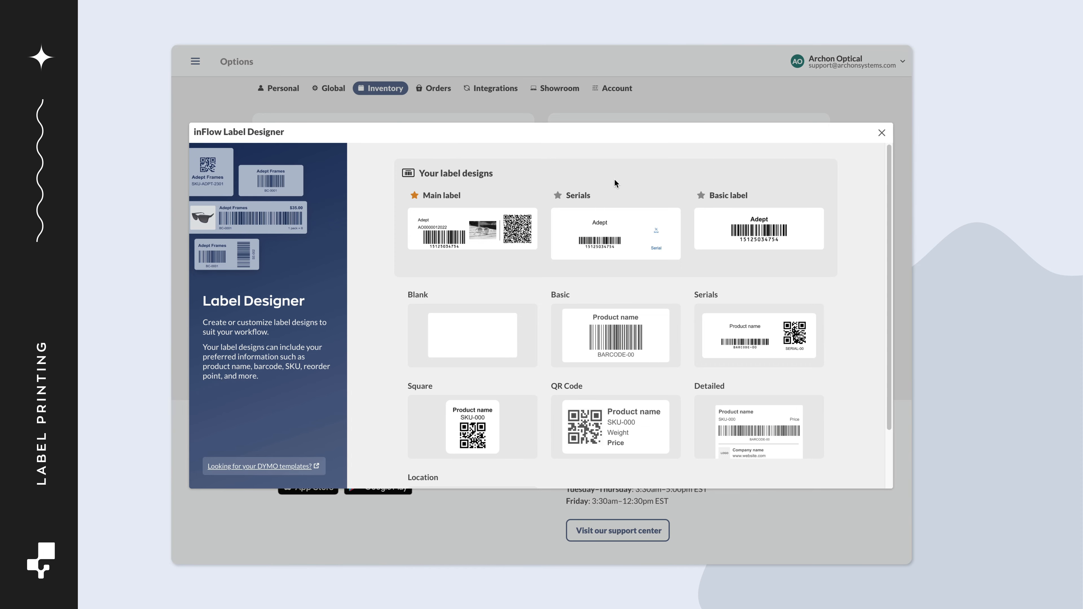
{"action": "left_click", "coordinate": [466, 222]}
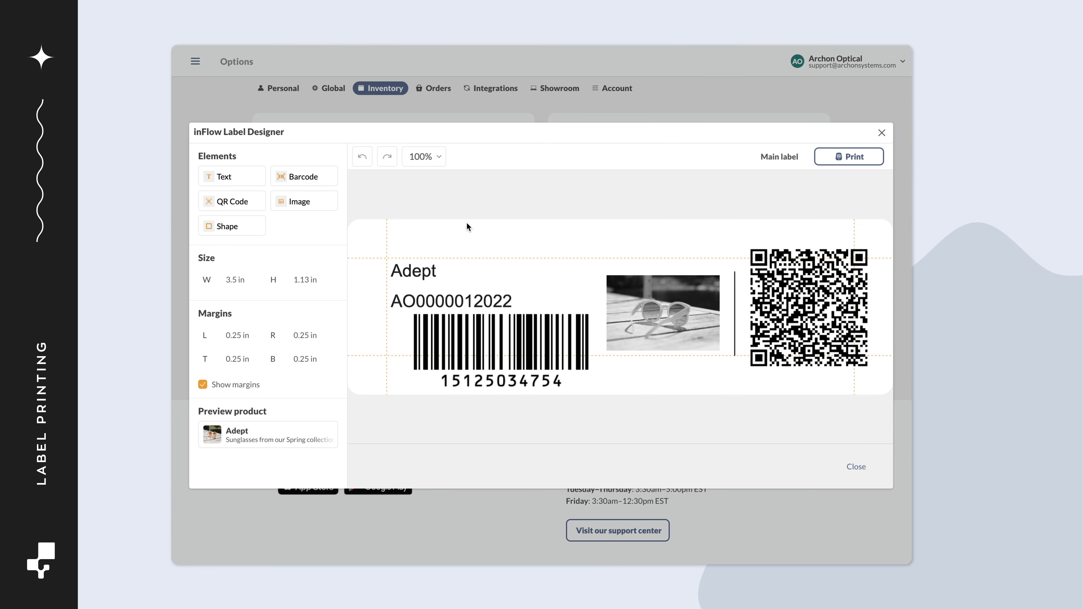
{"action": "left_click", "coordinate": [825, 151]}
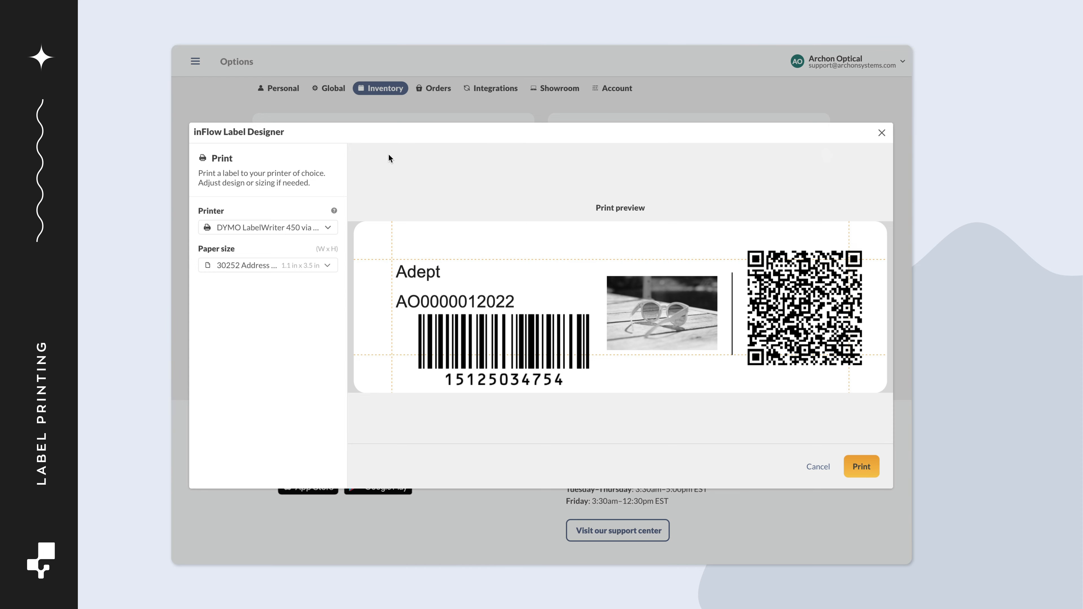
{"action": "left_click", "coordinate": [316, 227]}
{"action": "left_click", "coordinate": [287, 248]}
{"action": "left_click", "coordinate": [282, 265]}
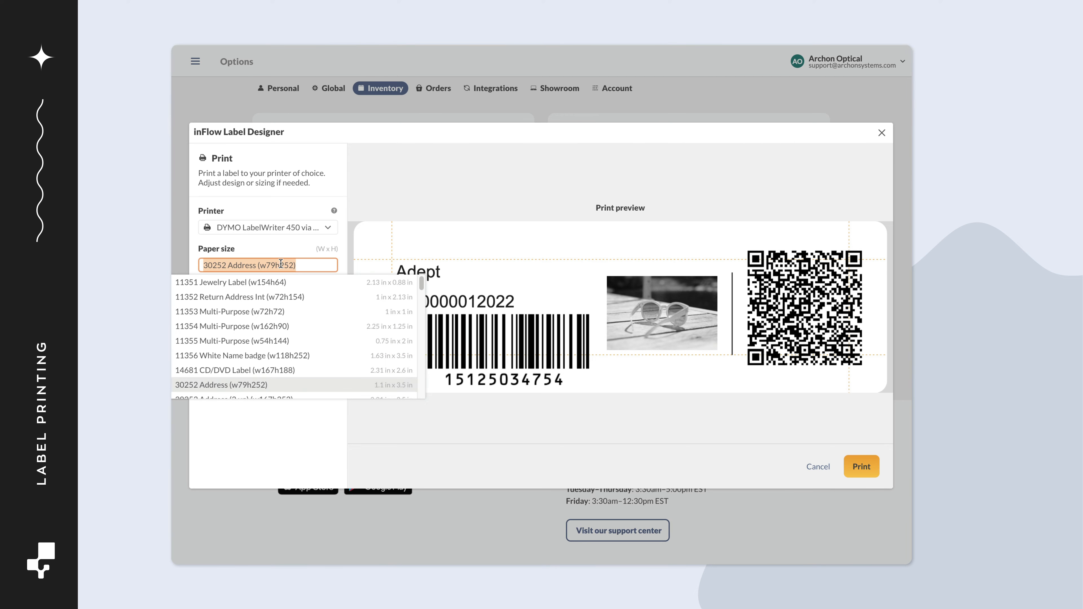
{"action": "left_click", "coordinate": [281, 383]}
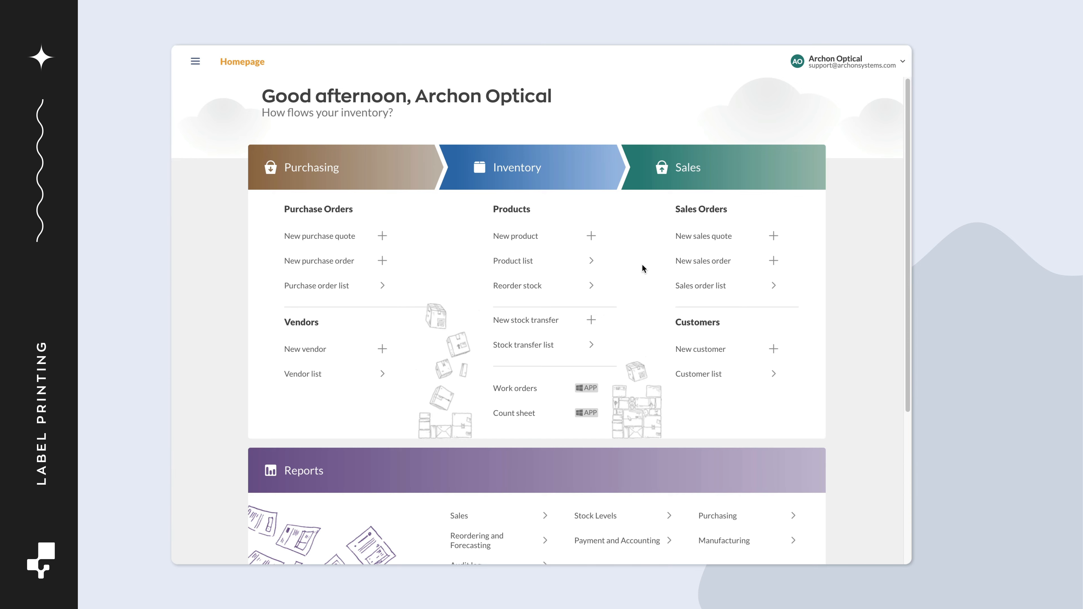
Open label printing for the Ghost product from the product list and choose the Main label design
{"action": "left_click", "coordinate": [516, 261]}
{"action": "left_click", "coordinate": [208, 363]}
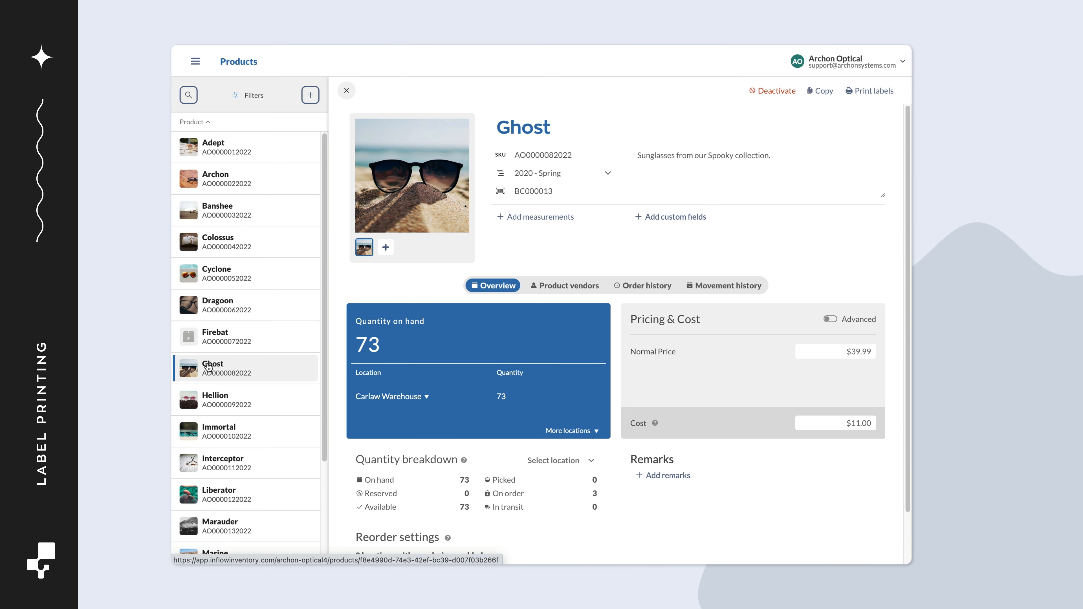
{"action": "left_click", "coordinate": [874, 91]}
{"action": "left_click", "coordinate": [816, 91]}
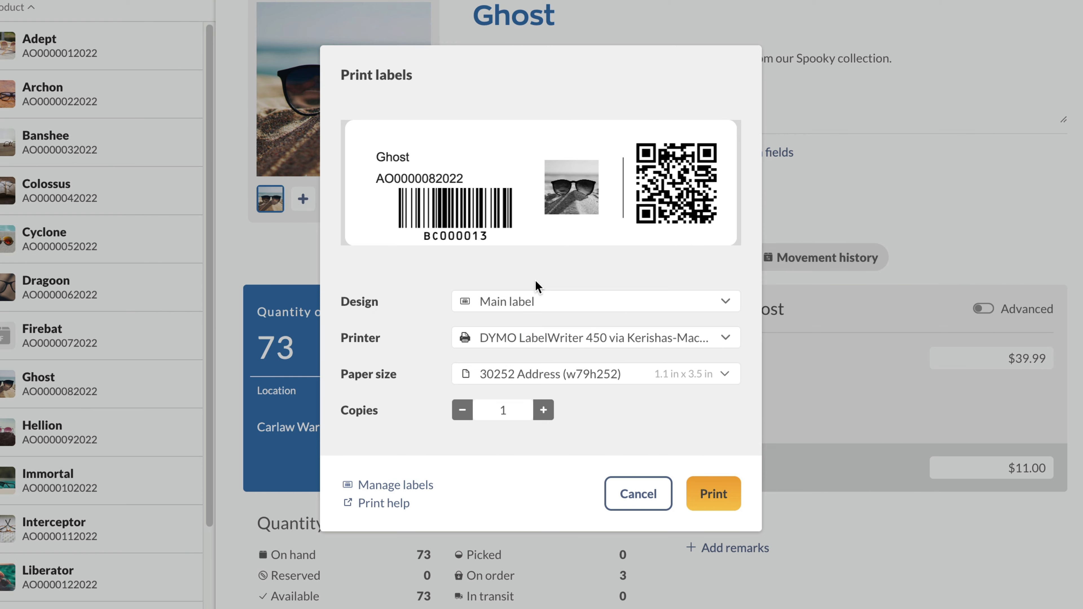
{"action": "left_click", "coordinate": [531, 303]}
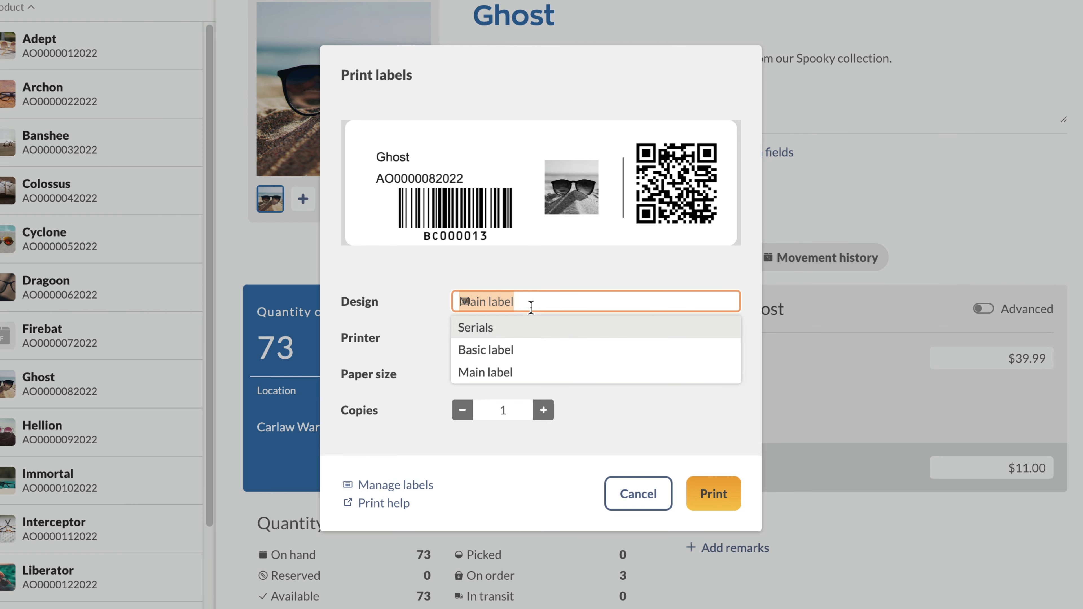
{"action": "left_click", "coordinate": [513, 350]}
{"action": "left_click", "coordinate": [516, 304]}
{"action": "left_click", "coordinate": [519, 369]}
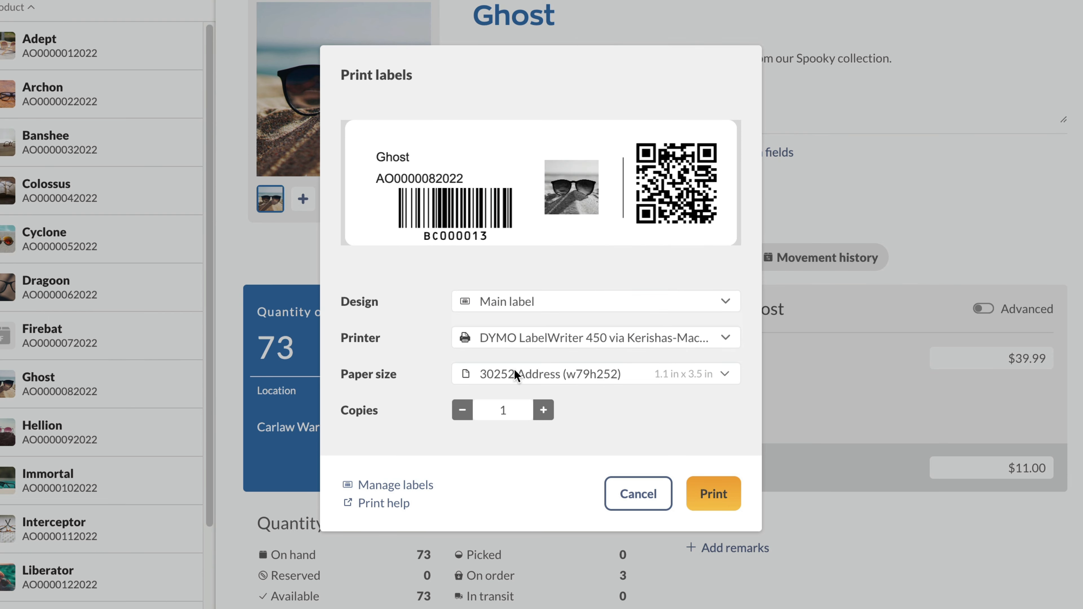
Print 3 copies of the Ghost label on the DYMO LabelWriter 450 with 30252 Address (w79h252) paper
{"action": "left_click", "coordinate": [549, 339]}
{"action": "left_click", "coordinate": [555, 364]}
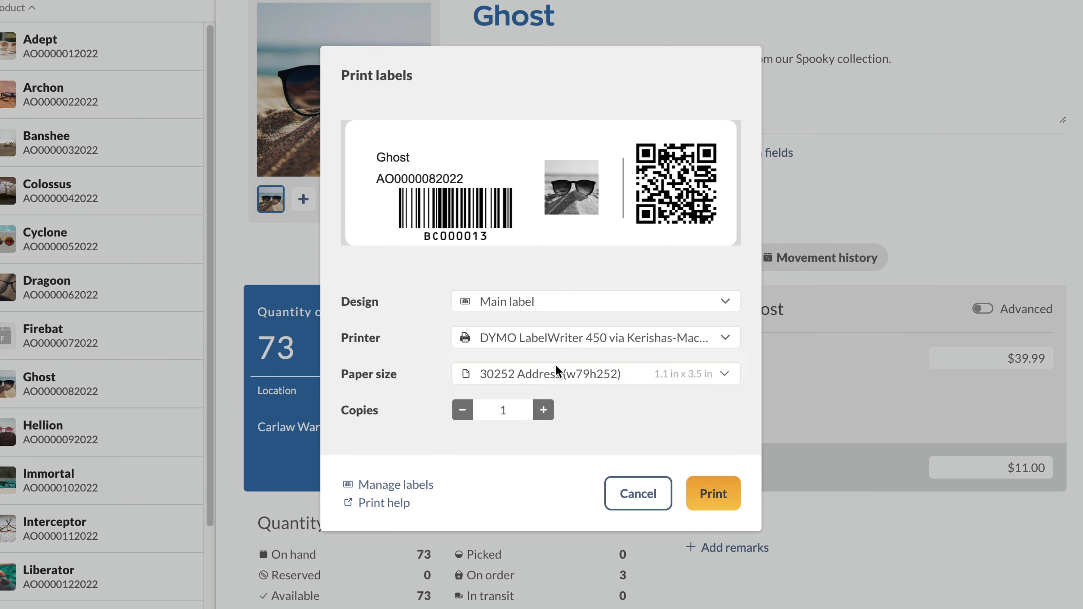
{"action": "left_click", "coordinate": [524, 372]}
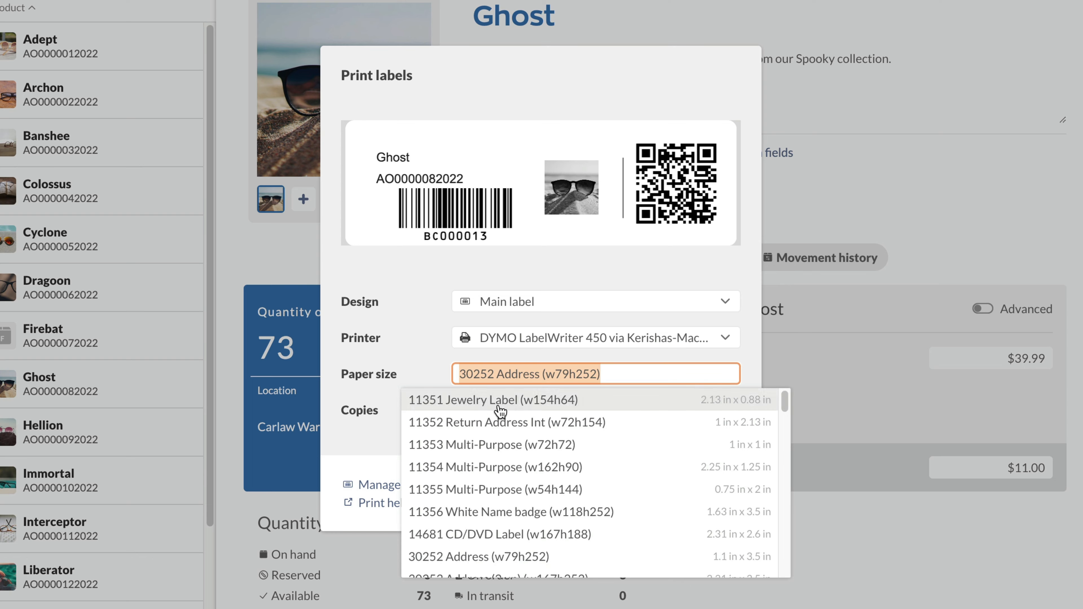
{"action": "left_click", "coordinate": [460, 556]}
{"action": "left_click", "coordinate": [544, 410]}
{"action": "left_click", "coordinate": [544, 410]}
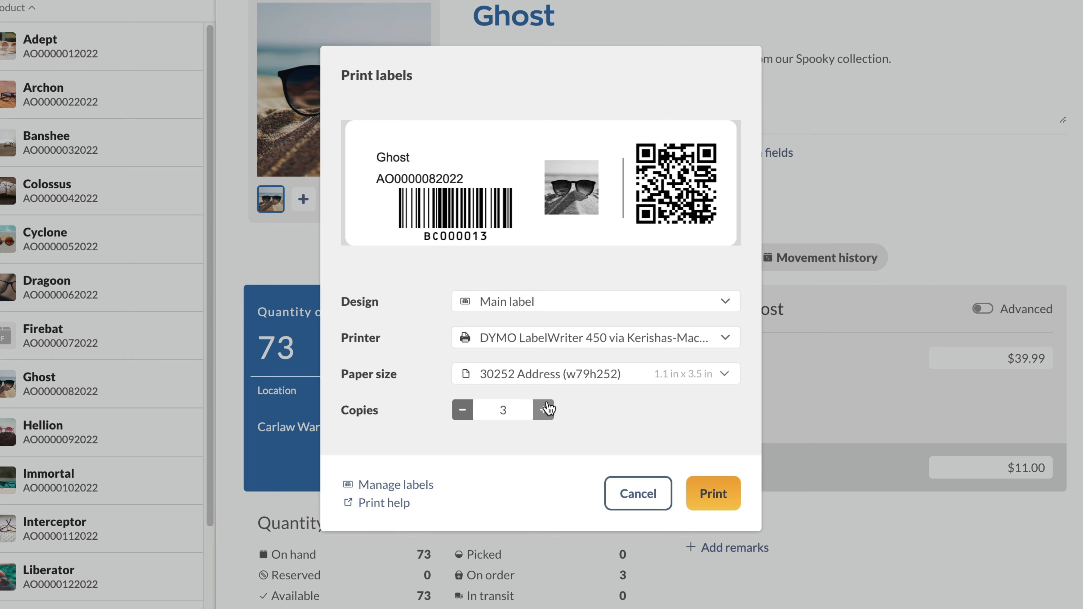
{"action": "left_click", "coordinate": [735, 506]}
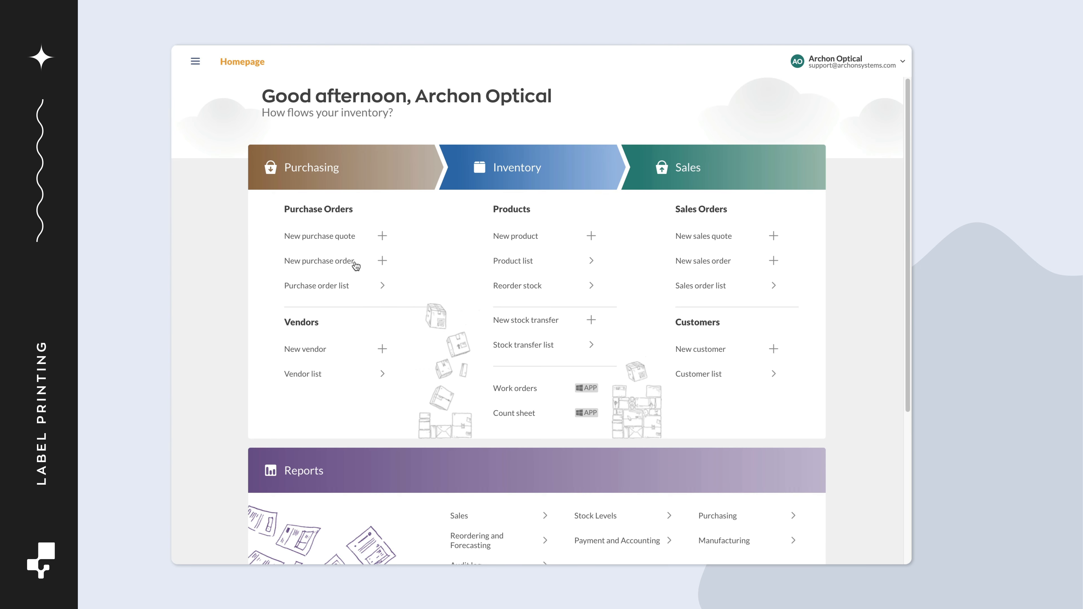
Open the unfulfilled Alphabet Optics purchase order and start printing labels for its products
{"action": "left_click", "coordinate": [320, 285]}
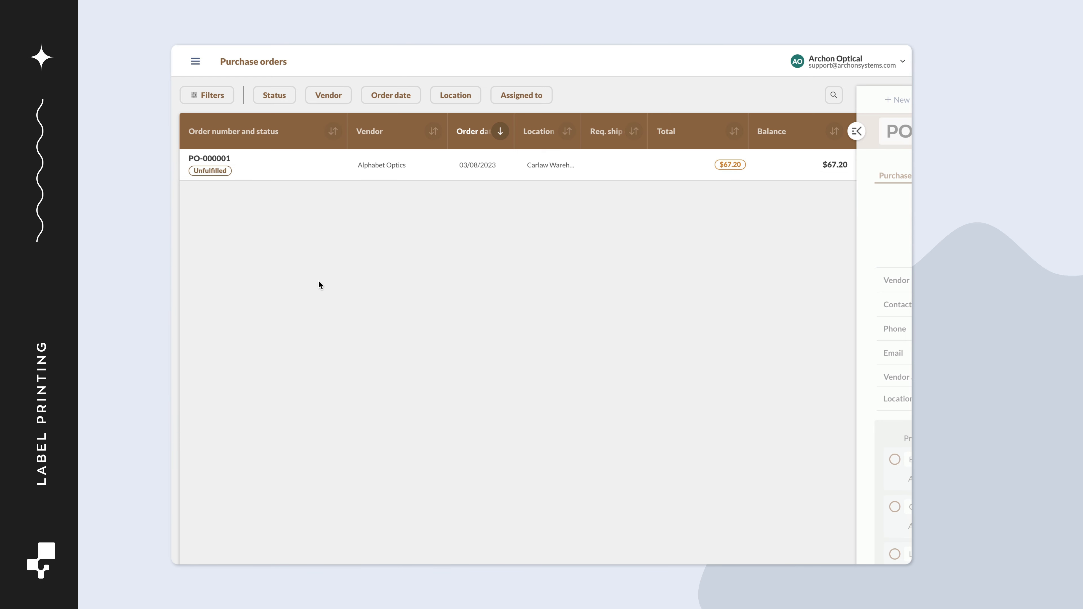
{"action": "left_click", "coordinate": [308, 173]}
{"action": "left_click", "coordinate": [486, 99]}
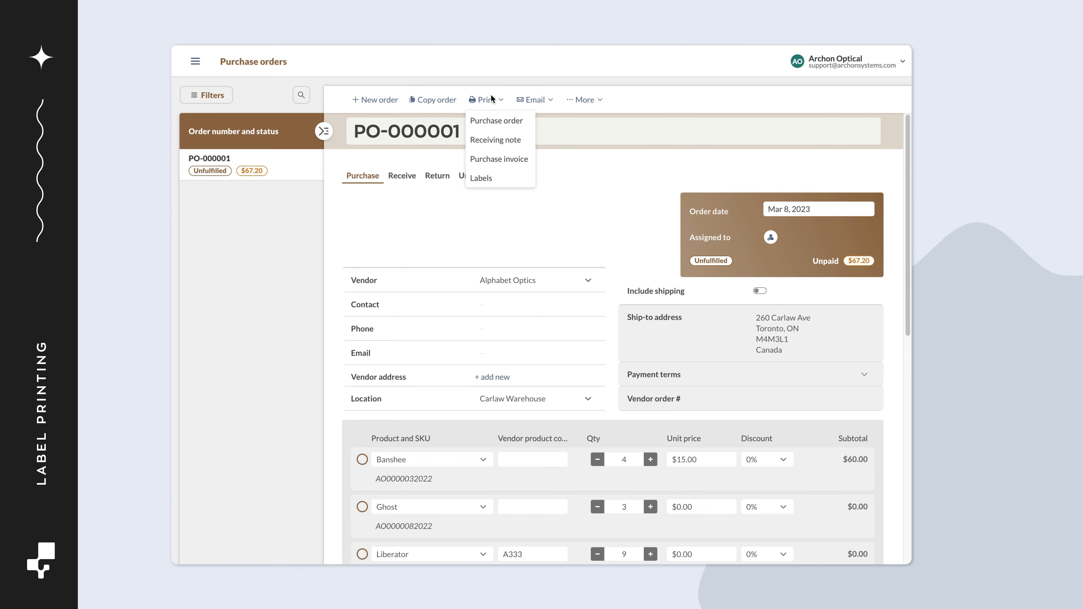
{"action": "left_click", "coordinate": [478, 179]}
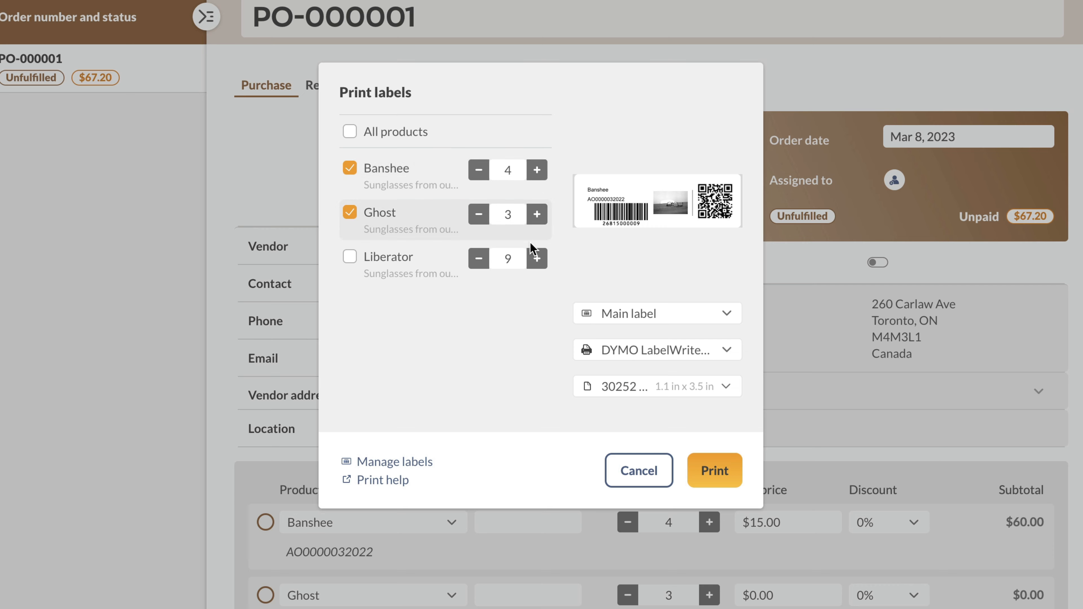
Set the order's labels to the Main label design, the DYMO LabelWriter 450 printer and 30252 Address paper
{"action": "left_click", "coordinate": [653, 313]}
{"action": "left_click", "coordinate": [654, 341]}
{"action": "left_click", "coordinate": [657, 313]}
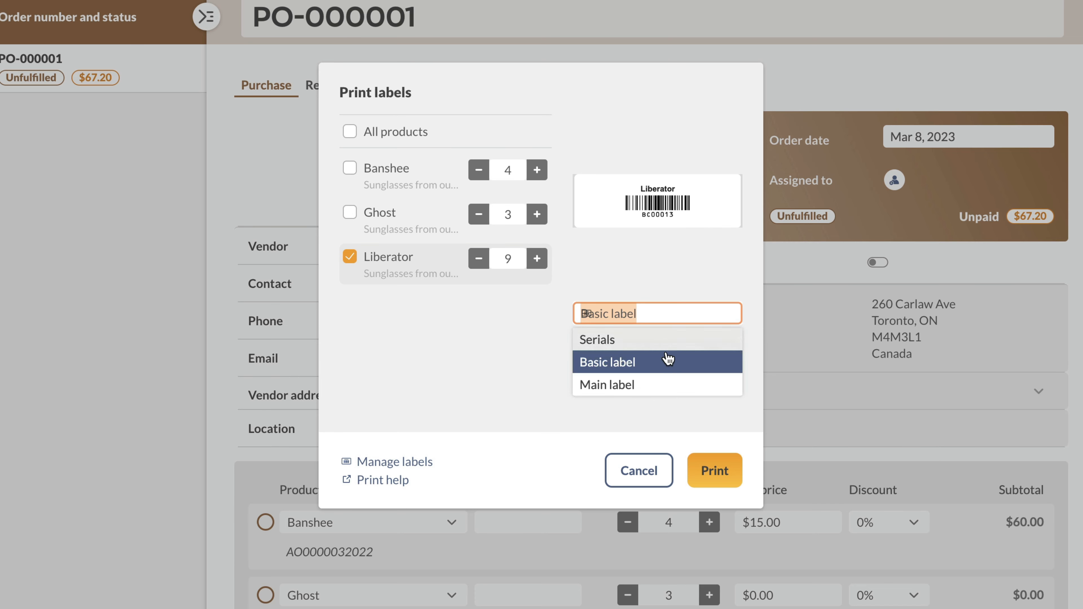
{"action": "left_click", "coordinate": [662, 380]}
{"action": "left_click", "coordinate": [663, 350]}
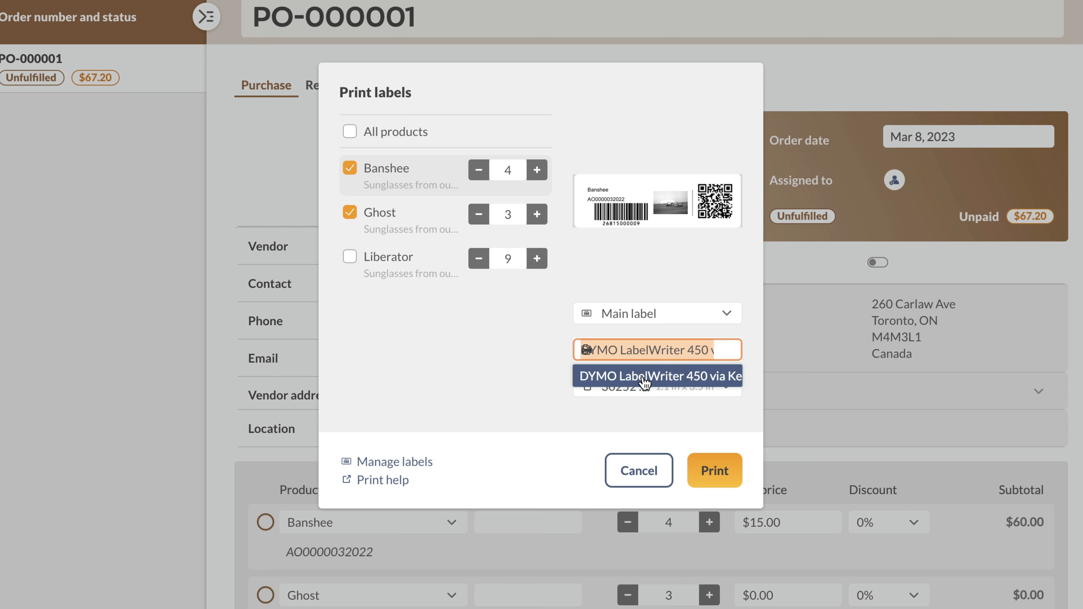
{"action": "left_click", "coordinate": [644, 378]}
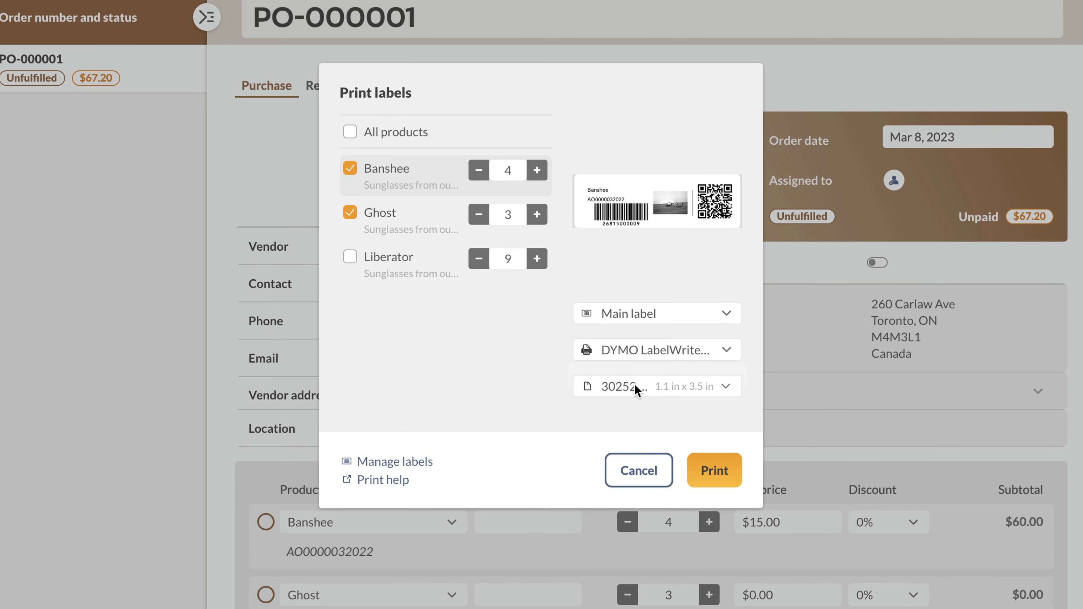
{"action": "left_click", "coordinate": [635, 385]}
{"action": "left_click", "coordinate": [573, 571]}
Exclude Ghost from the purchase order's labels and print 2 labels for Banshee and 3 for Liberator
{"action": "left_click", "coordinate": [349, 212]}
{"action": "left_click", "coordinate": [498, 169]}
{"action": "key", "text": "BackSpace"}
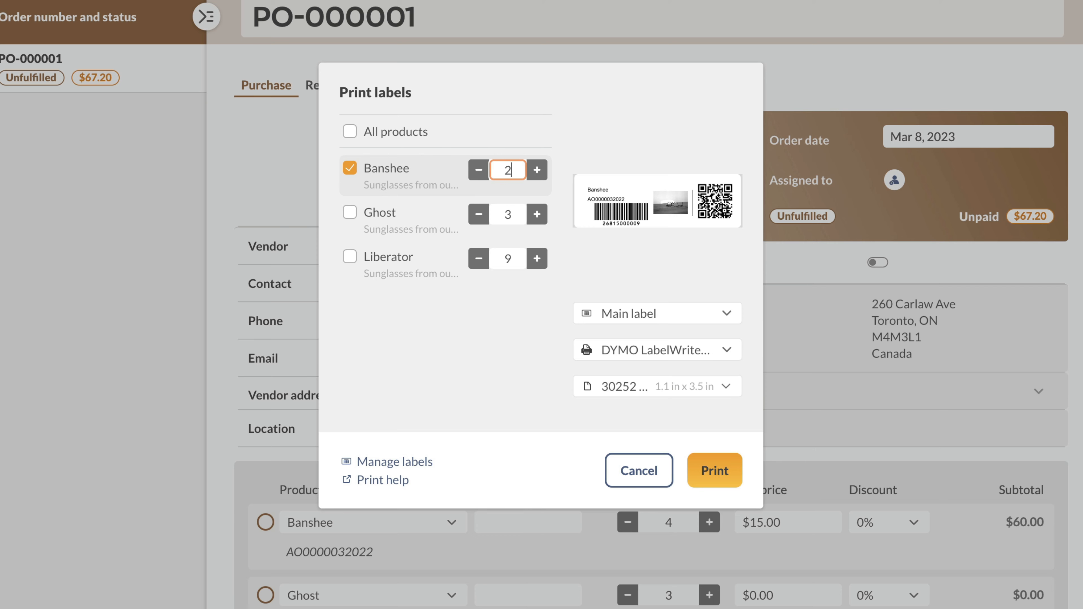
{"action": "type", "text": "2"}
{"action": "left_click", "coordinate": [351, 257]}
{"action": "double_click", "coordinate": [513, 260]}
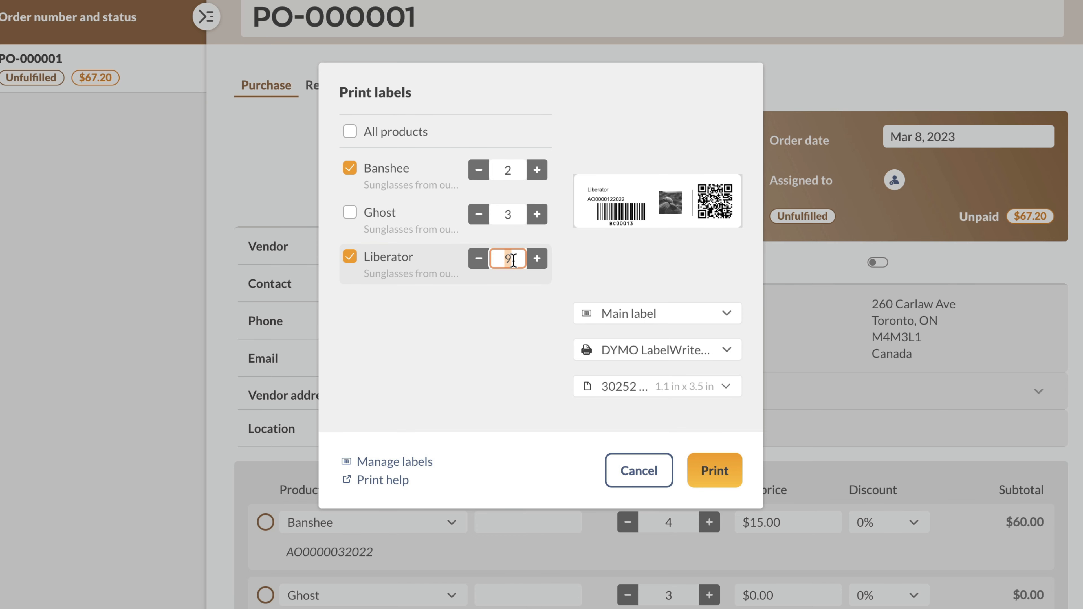
{"action": "type", "text": "3"}
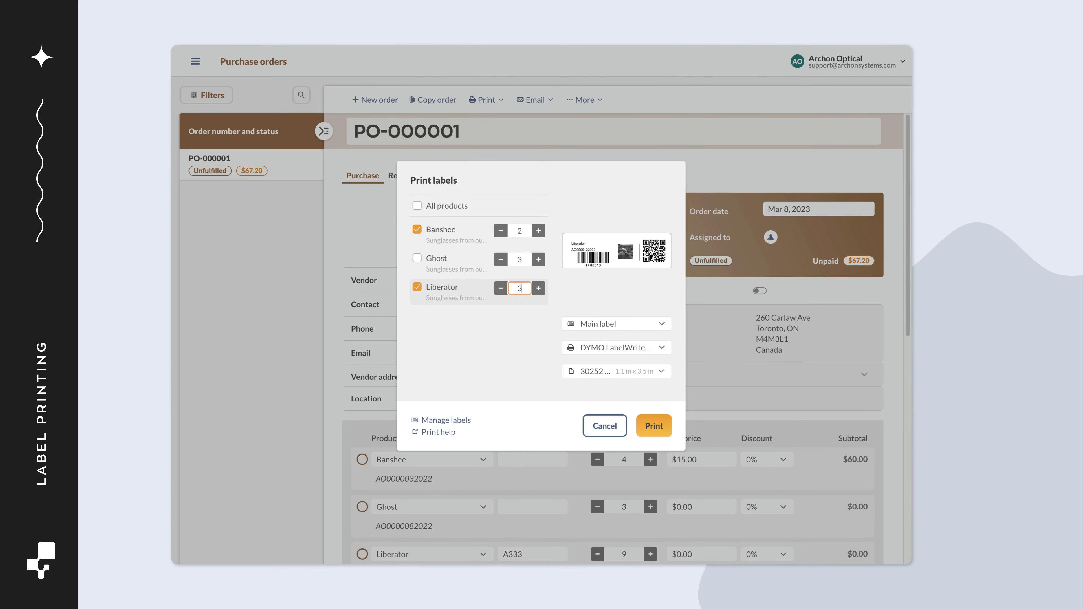
{"action": "left_click", "coordinate": [644, 420]}
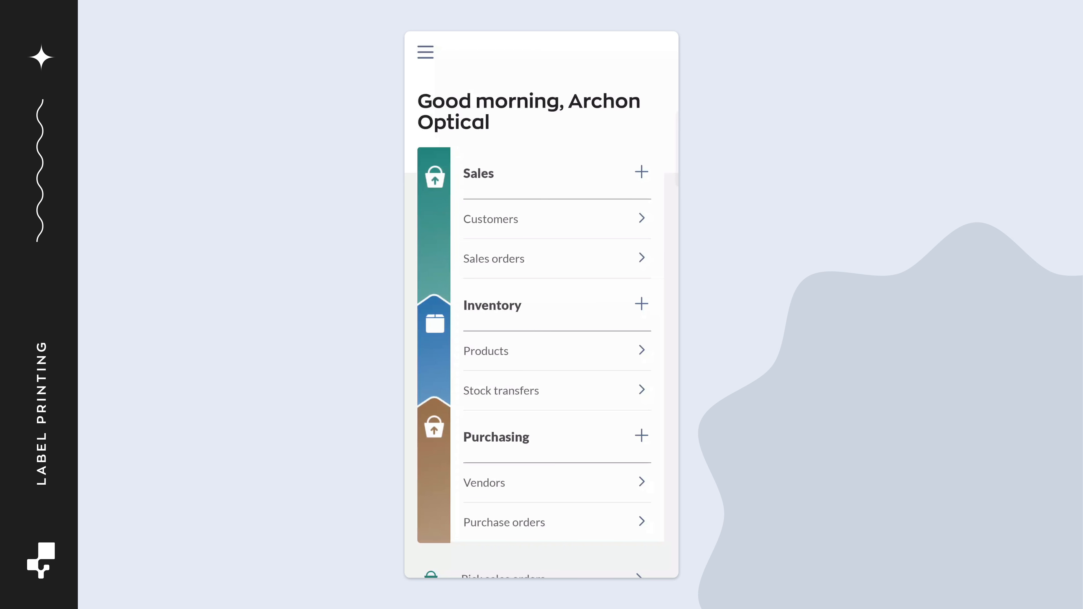
In the inFlow mobile app, open the Colossus product and start printing its labels
{"action": "left_click", "coordinate": [527, 349]}
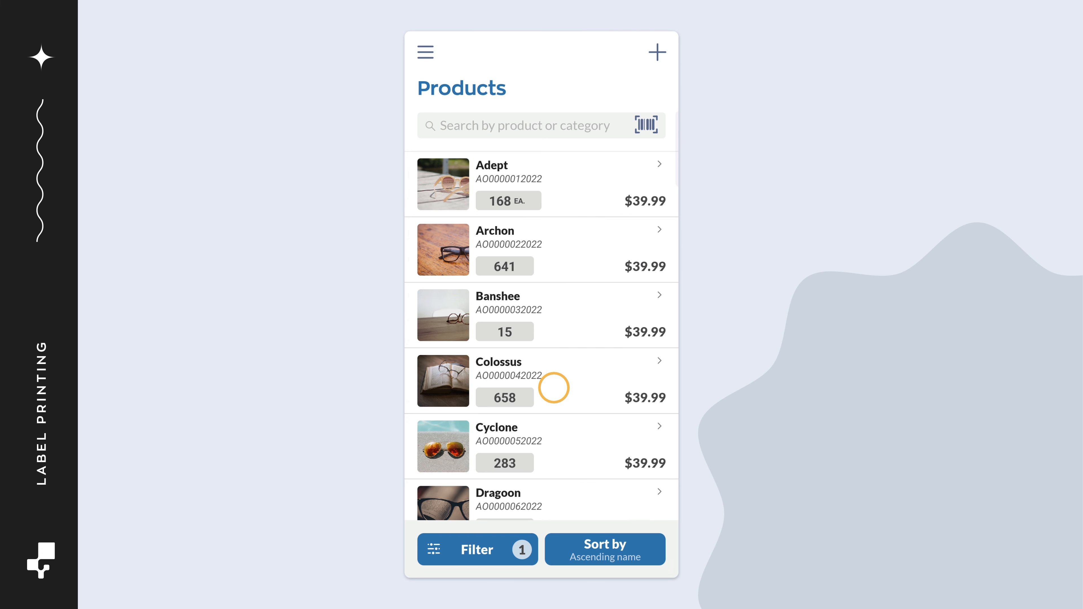
{"action": "left_click", "coordinate": [551, 384]}
{"action": "left_click", "coordinate": [433, 550]}
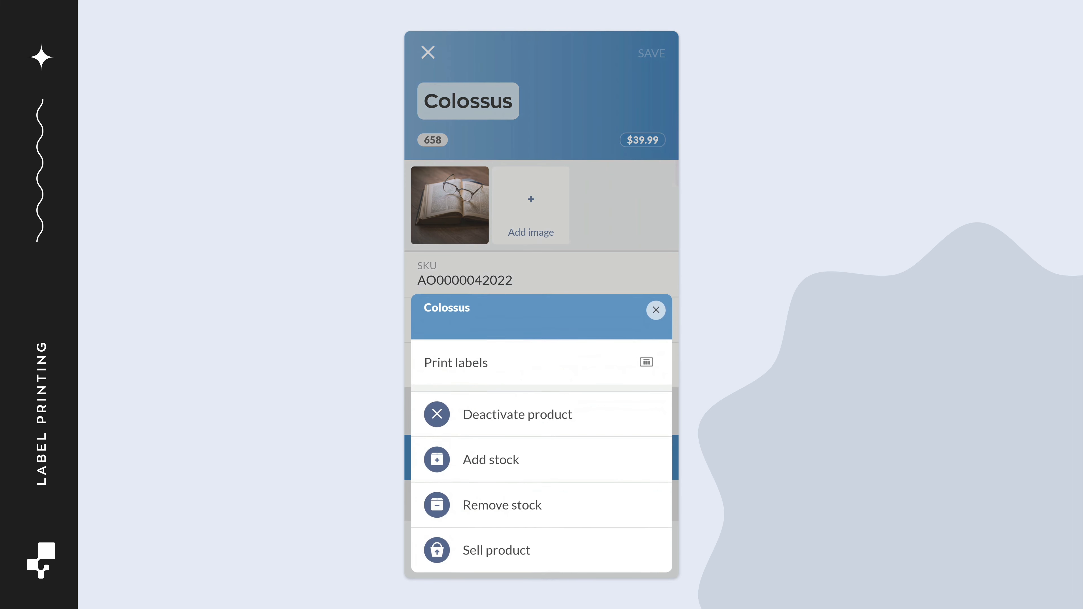
{"action": "left_click", "coordinate": [506, 363]}
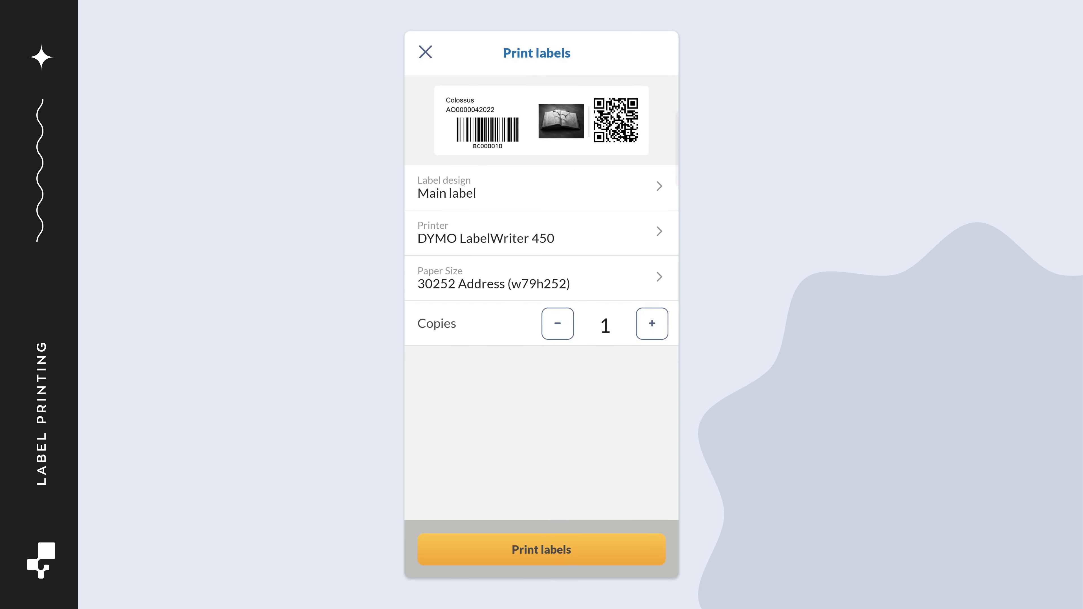
Preview the other label designs for Colossus, then choose the Main label design and the DYMO LabelWriter 450 printer
{"action": "left_click", "coordinate": [500, 188]}
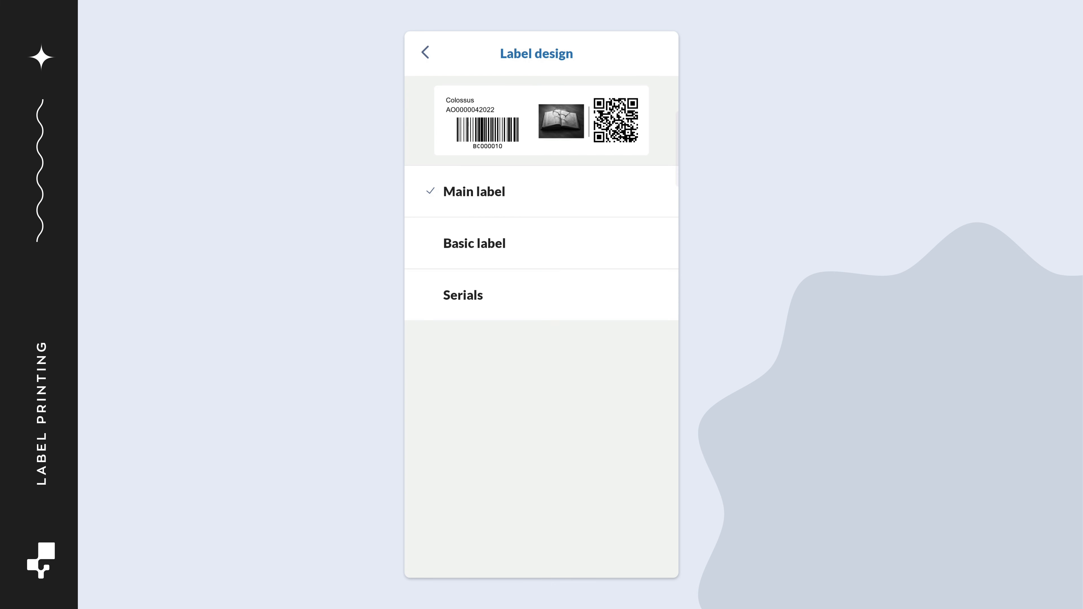
{"action": "left_click", "coordinate": [474, 261]}
{"action": "left_click", "coordinate": [463, 313]}
{"action": "left_click", "coordinate": [531, 192]}
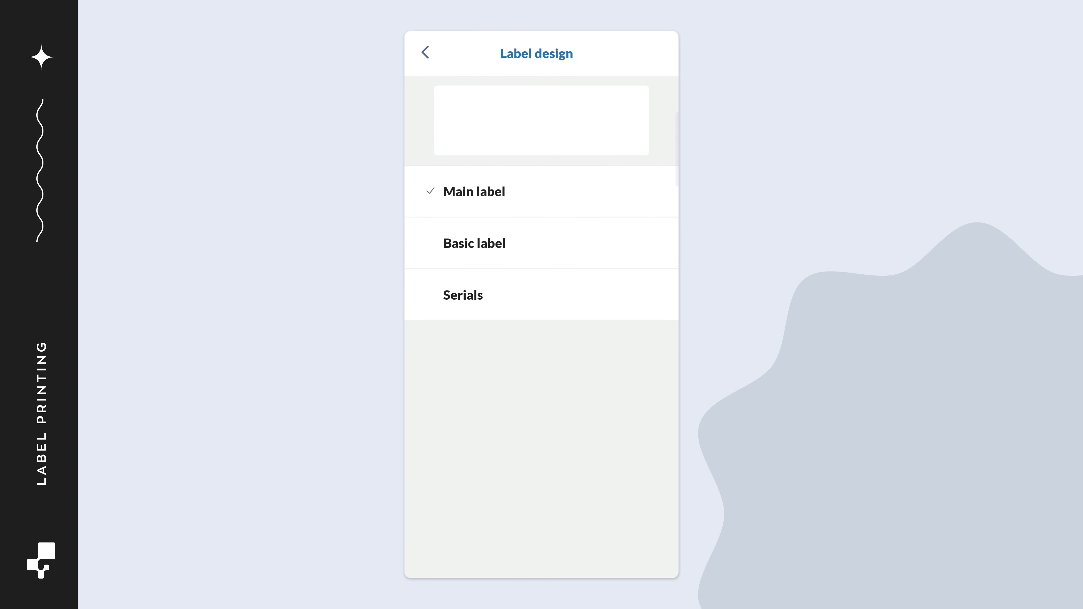
{"action": "left_click", "coordinate": [574, 237]}
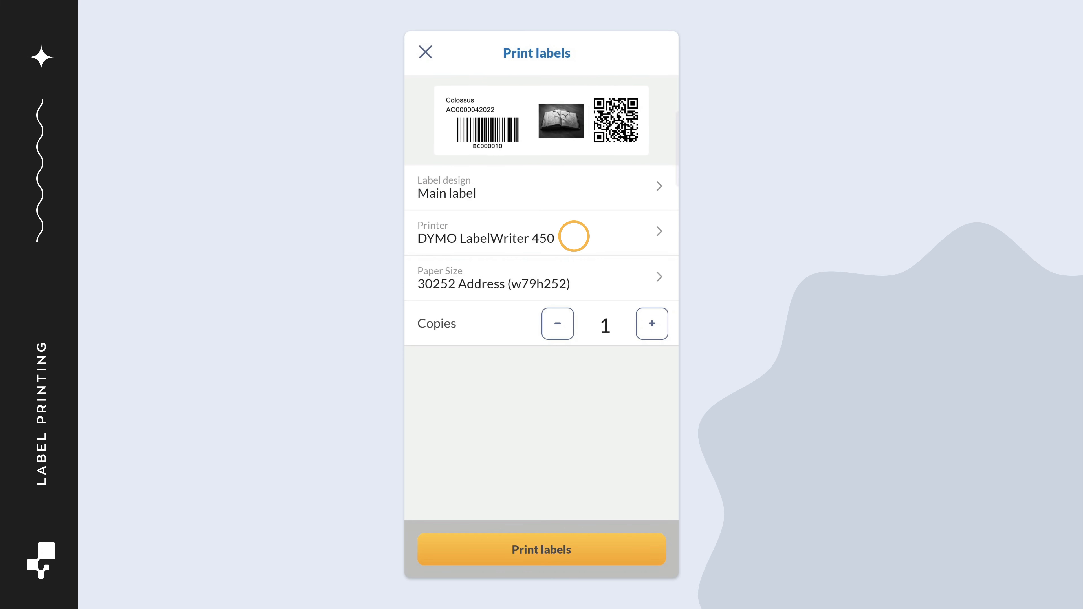
{"action": "left_click", "coordinate": [601, 101]}
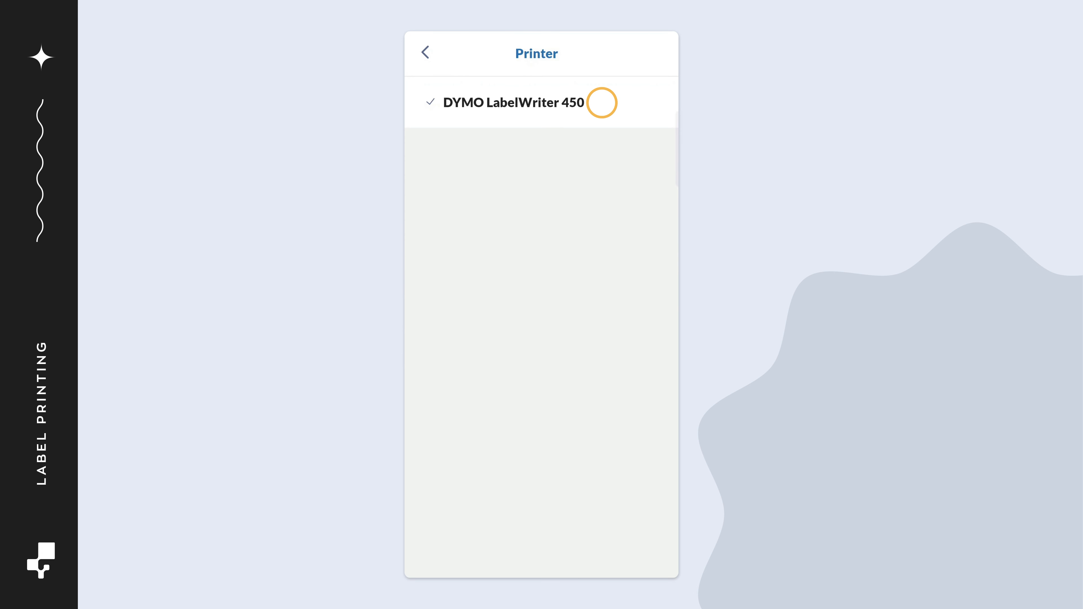
Print 2 copies of the Colossus label on 30252 Address (w79h252) paper
{"action": "left_click", "coordinate": [589, 280]}
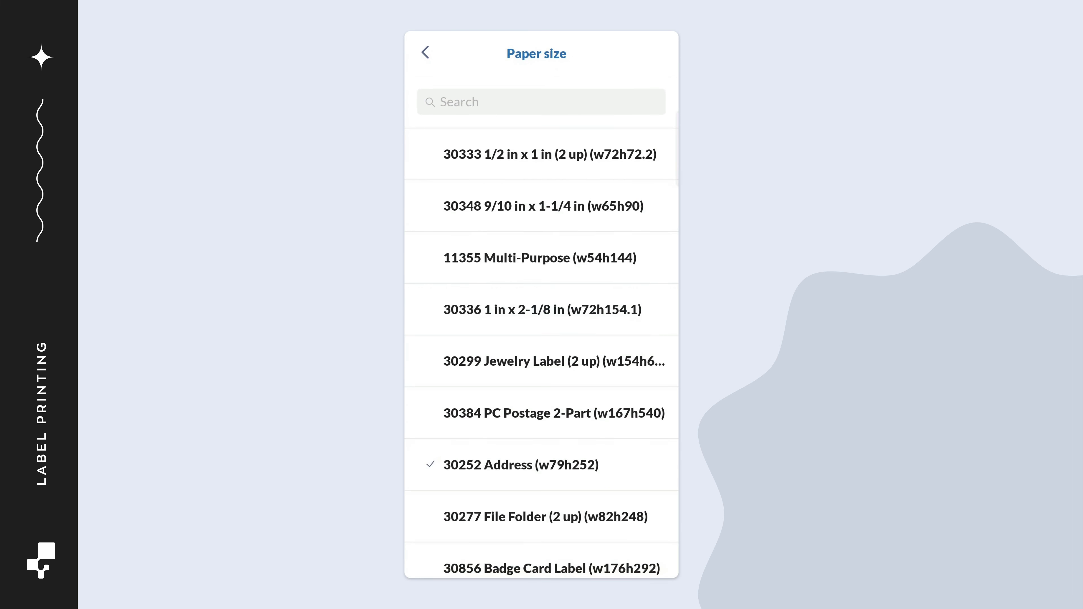
{"action": "scroll", "coordinate": [542, 341], "scroll_direction": "down", "scroll_amount": 2}
{"action": "left_click", "coordinate": [619, 377]}
{"action": "left_click", "coordinate": [653, 324]}
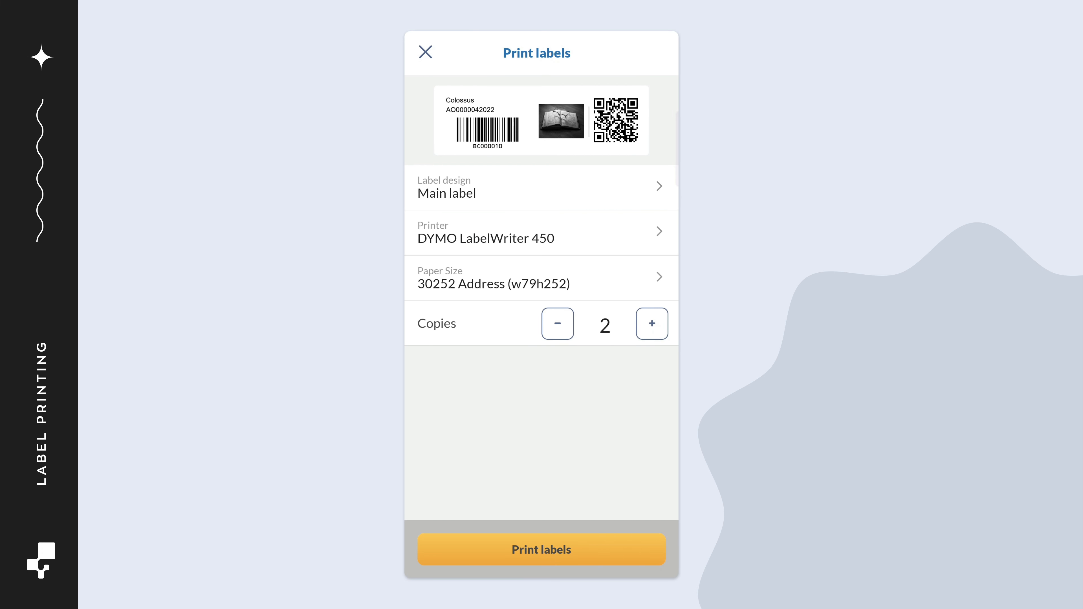
{"action": "left_click", "coordinate": [583, 533]}
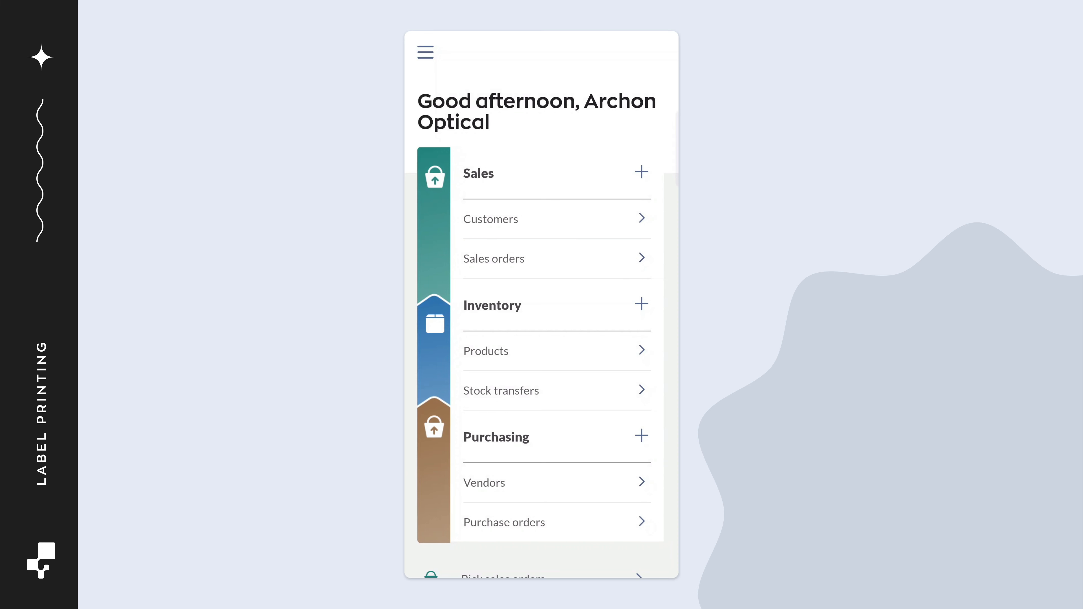
Open the Alphabet Optics purchase order PO-000001 in the mobile app and start printing its product labels
{"action": "left_click", "coordinate": [564, 525]}
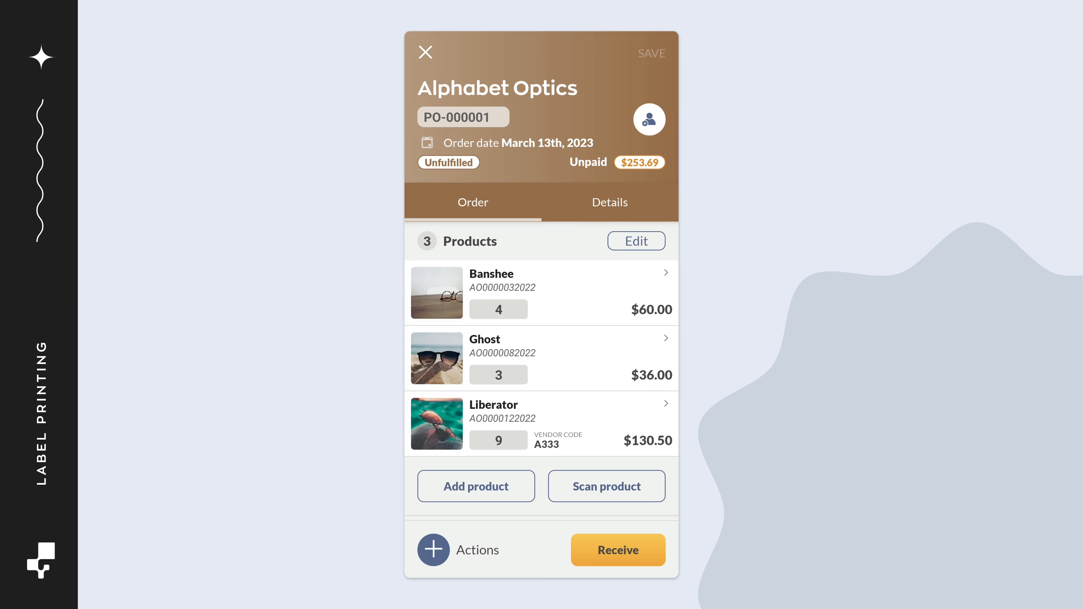
{"action": "left_click", "coordinate": [433, 550]}
{"action": "left_click", "coordinate": [434, 549]}
{"action": "left_click", "coordinate": [506, 362]}
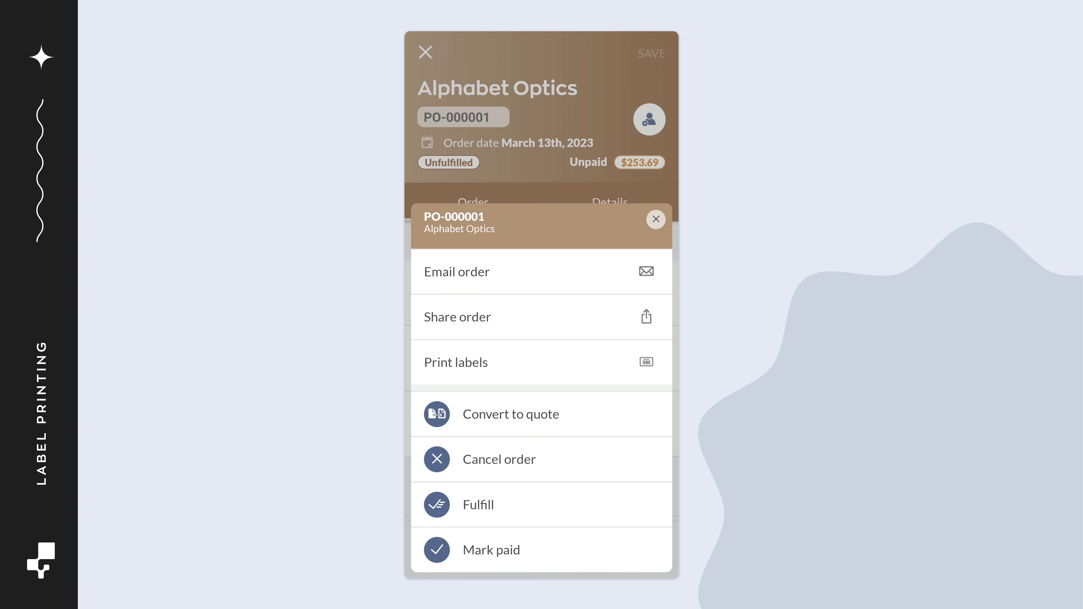
Set the order's labels to the Basic label design, the DYMO LabelWriter 450 printer and 11352 Return Address Int (w72h154) paper
{"action": "left_click", "coordinate": [495, 190]}
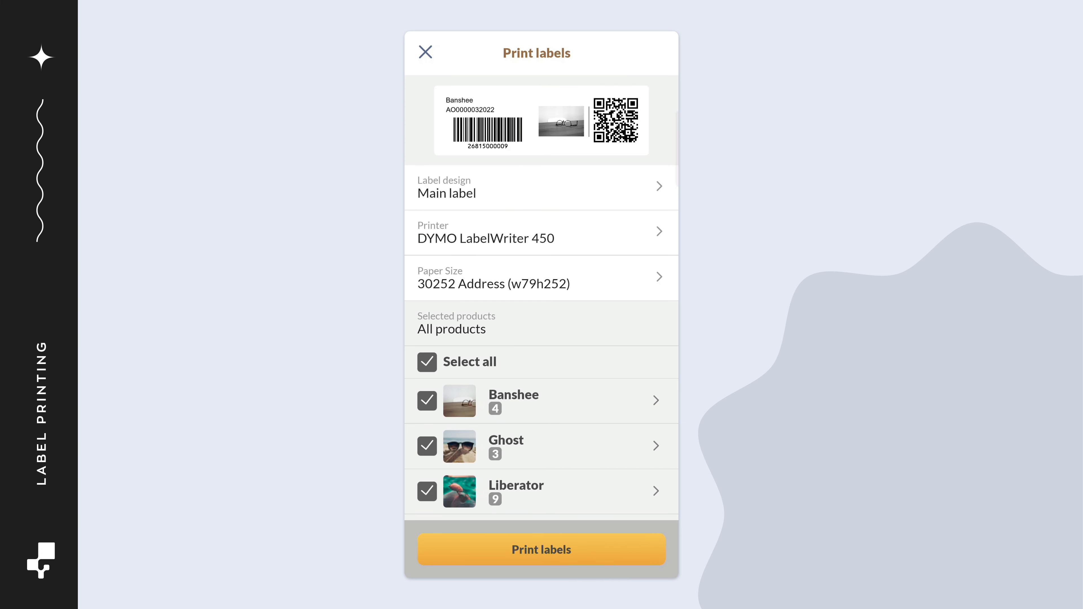
{"action": "left_click", "coordinate": [533, 245]}
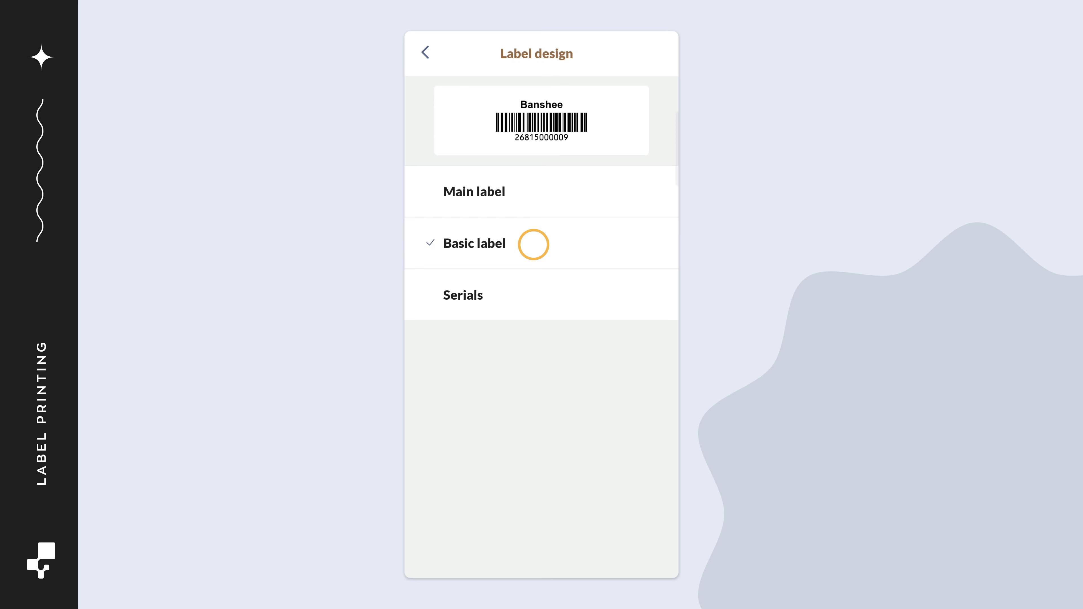
{"action": "left_click", "coordinate": [571, 232]}
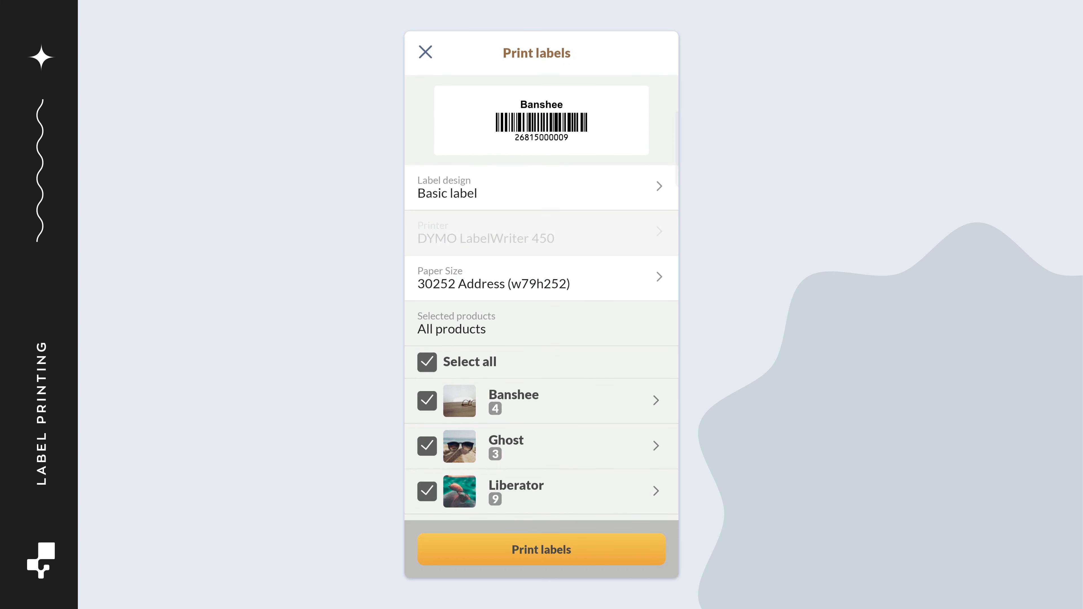
{"action": "left_click", "coordinate": [600, 104]}
{"action": "left_click", "coordinate": [533, 277]}
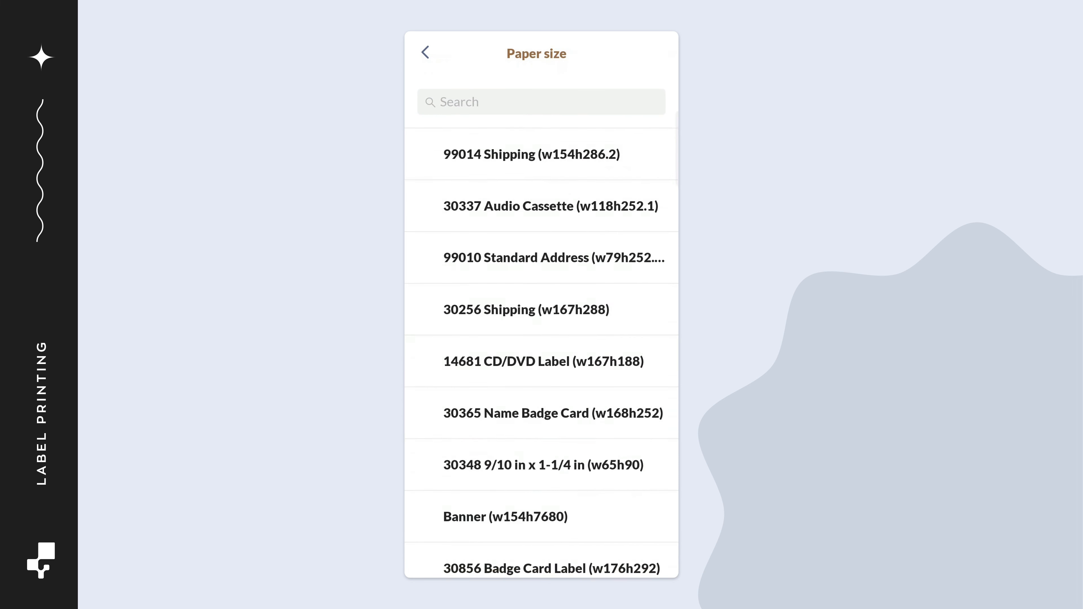
{"action": "scroll", "coordinate": [604, 251], "scroll_direction": "down", "scroll_amount": 15}
{"action": "left_click", "coordinate": [604, 250]}
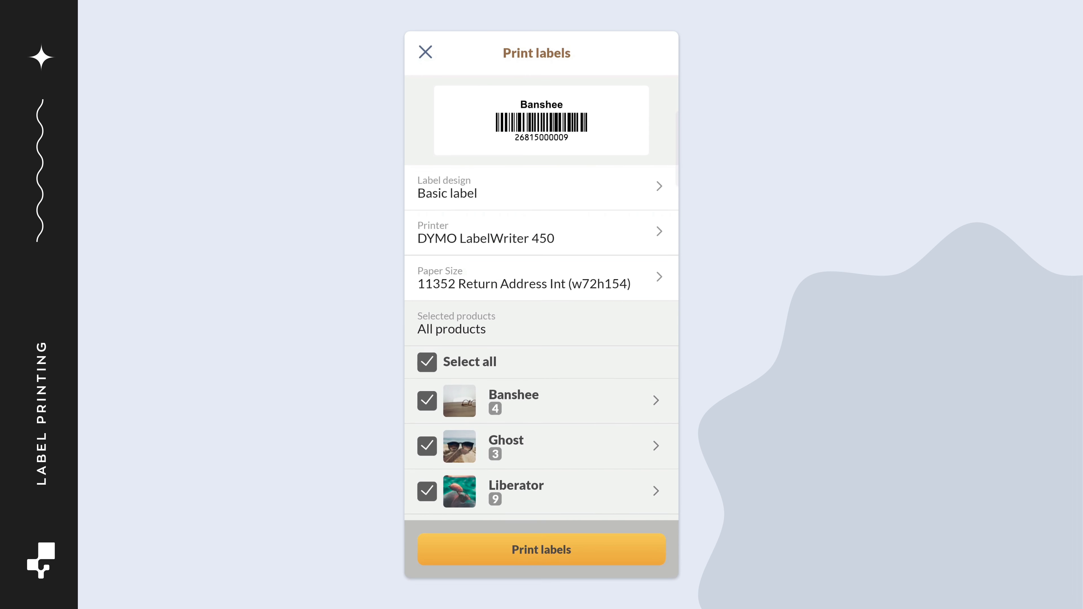
Exclude Banshee and Ghost from the order's labels and print 3 labels for Liberator
{"action": "left_click", "coordinate": [426, 400]}
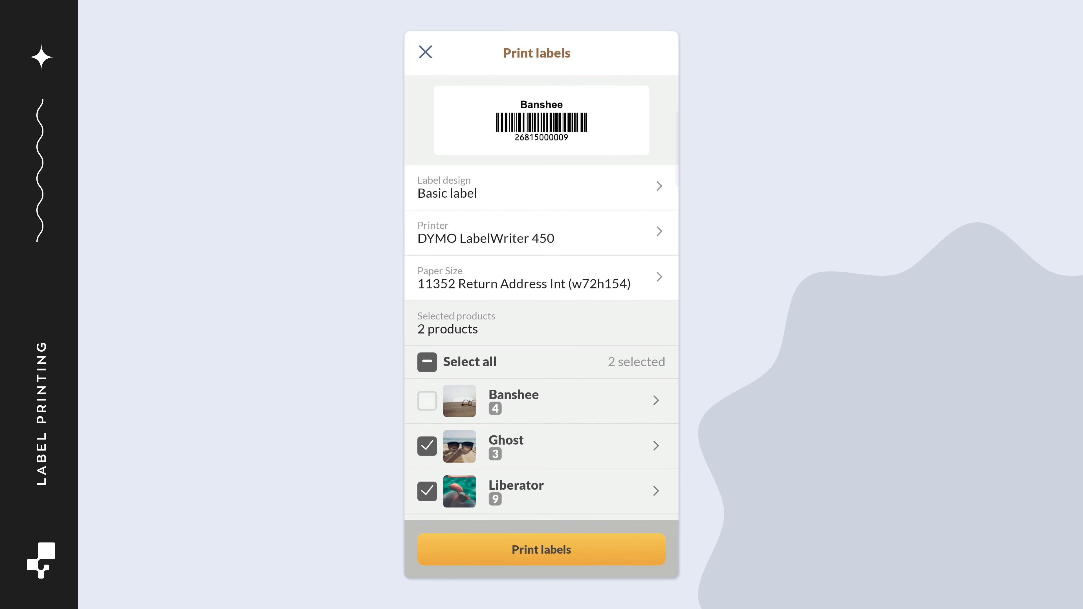
{"action": "left_click", "coordinate": [426, 446]}
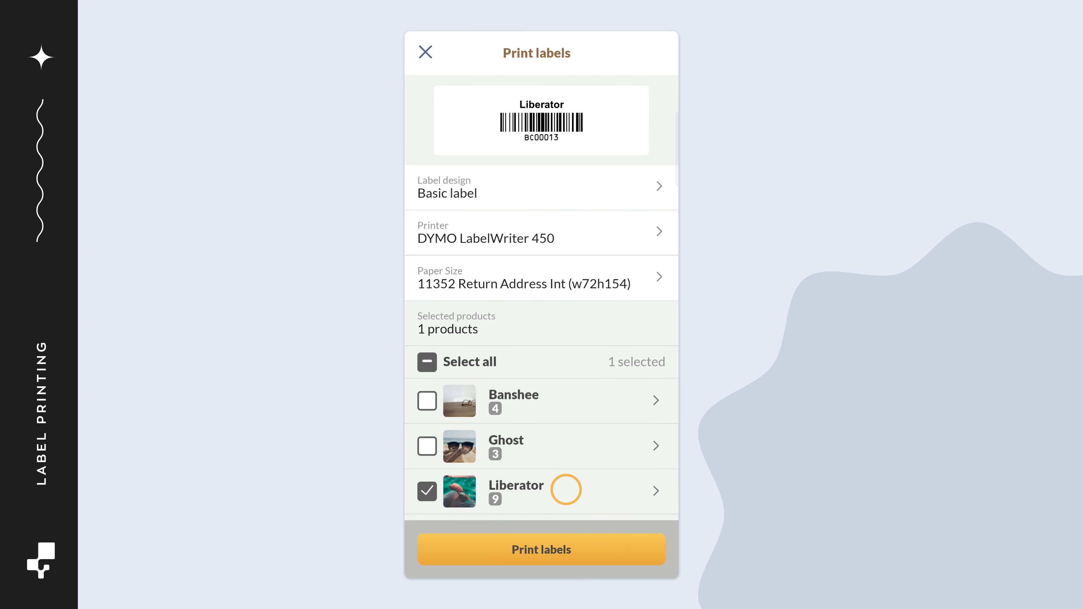
{"action": "left_click", "coordinate": [566, 489]}
{"action": "left_click", "coordinate": [434, 498]}
{"action": "left_click", "coordinate": [434, 498]}
{"action": "left_click", "coordinate": [434, 497]}
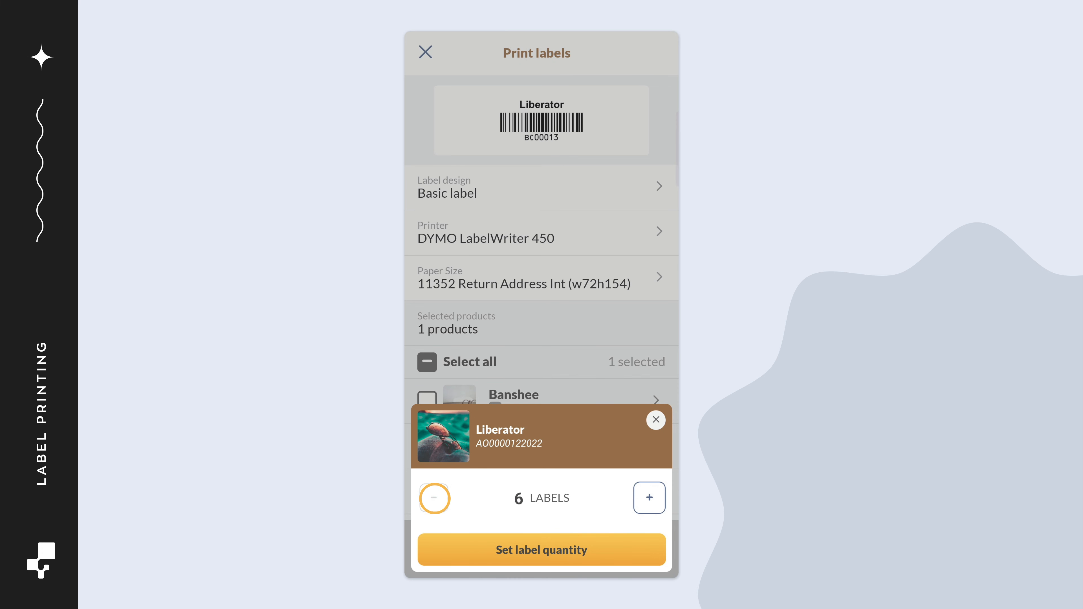
{"action": "left_click", "coordinate": [434, 497]}
{"action": "left_click", "coordinate": [434, 498]}
{"action": "left_click", "coordinate": [434, 498]}
{"action": "left_click", "coordinate": [541, 549]}
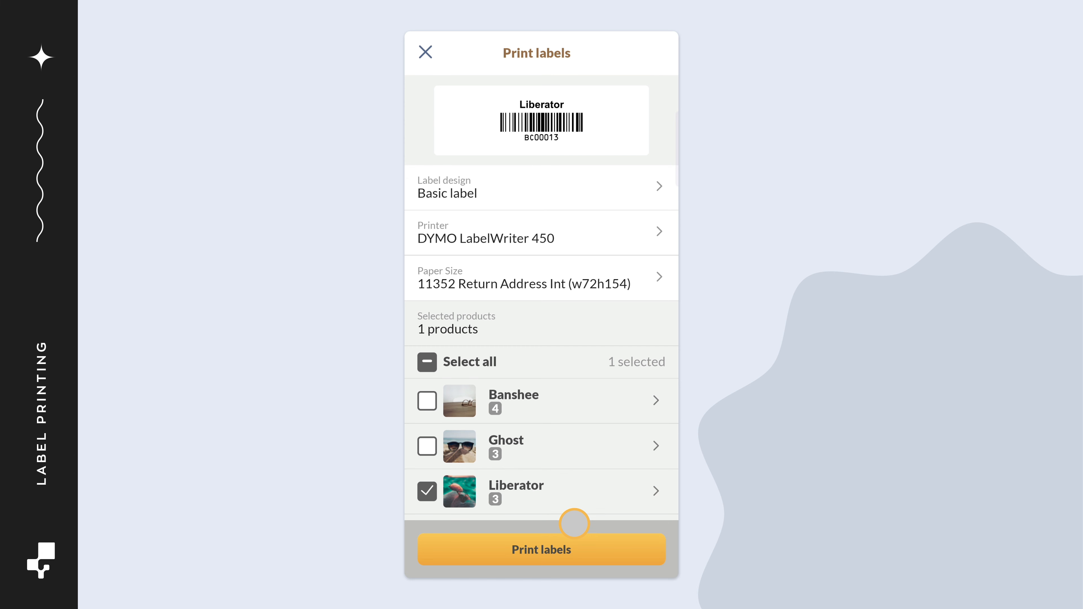
{"action": "left_click", "coordinate": [574, 544]}
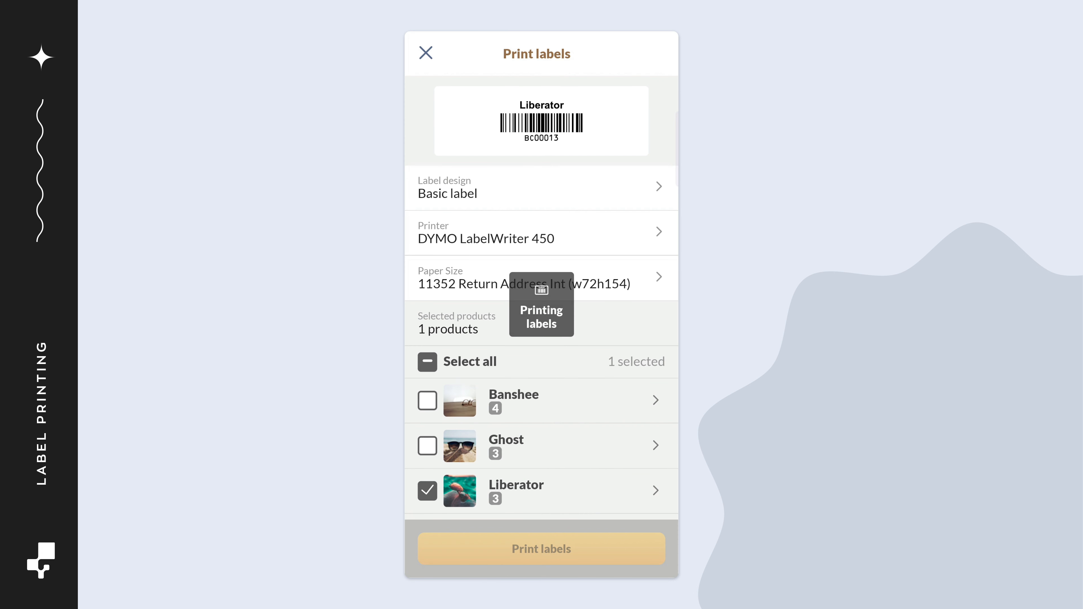